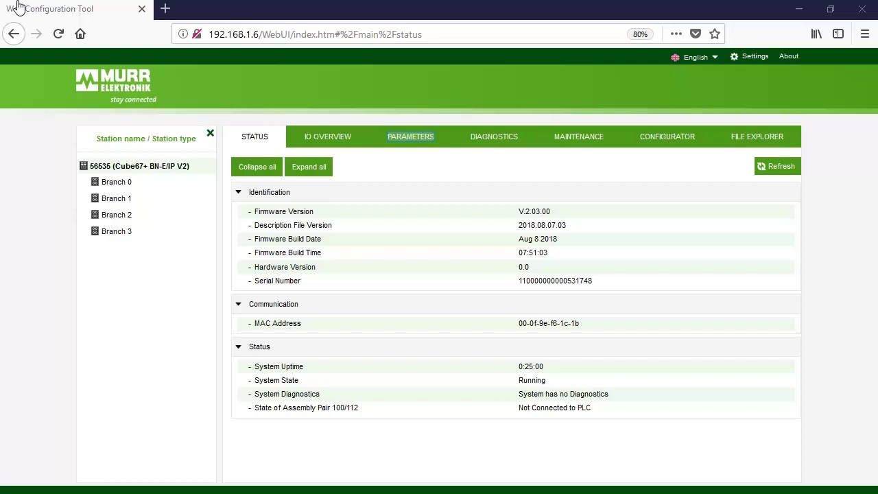
- Change the bus node's stored IP address to 192.168.0.3 and save it
click(412, 138)
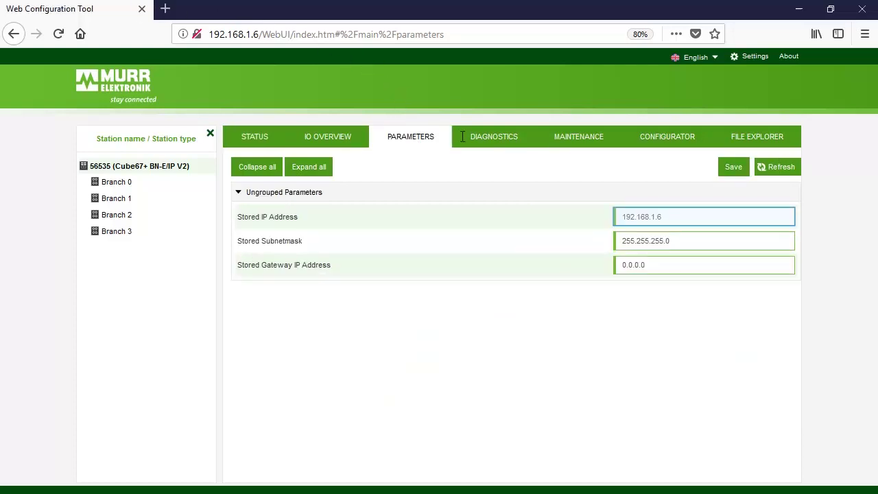
click(693, 216)
key(BackSpace)
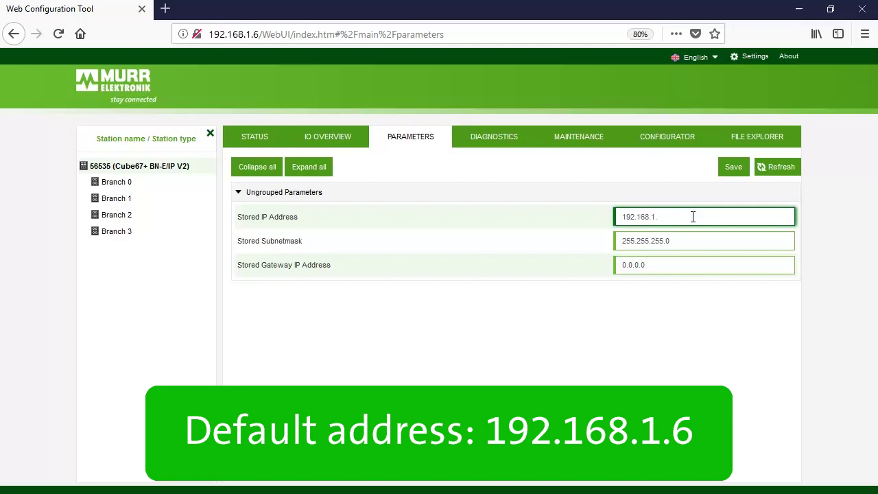
key(BackSpace)
key(BackSpace)
text(0.3)
click(732, 169)
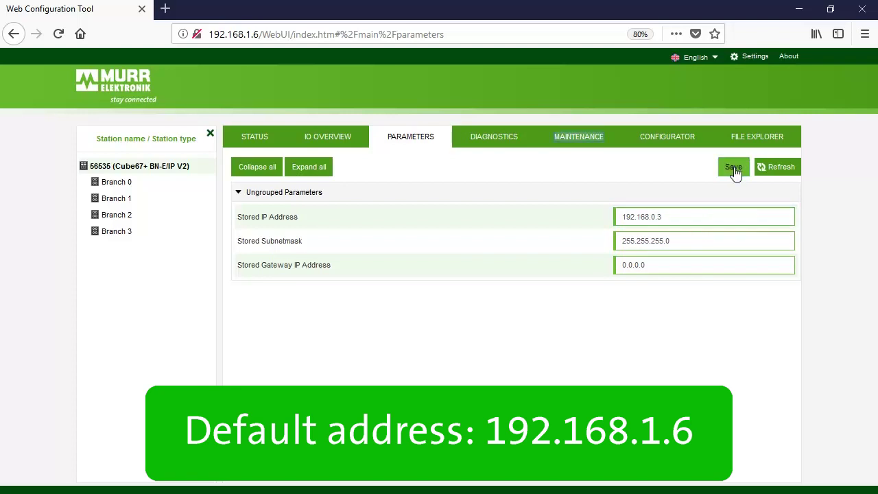
- Enable and run Restart Busnode under MAINTENANCE to apply the new address
click(577, 139)
click(251, 311)
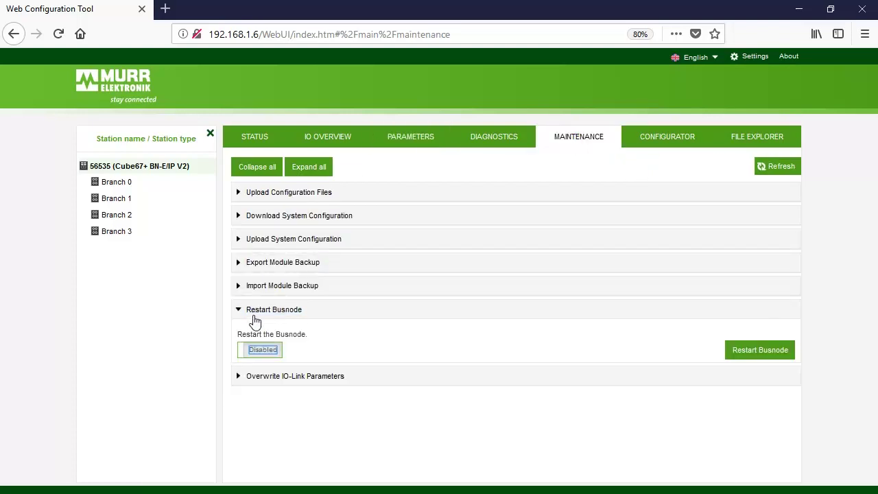
click(256, 351)
click(759, 354)
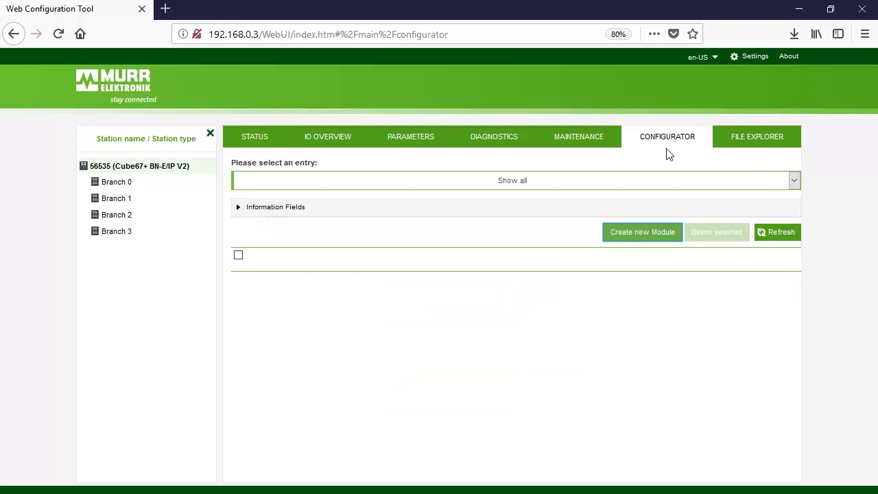
- Create a System State module on connection 100/112 and save it
click(648, 232)
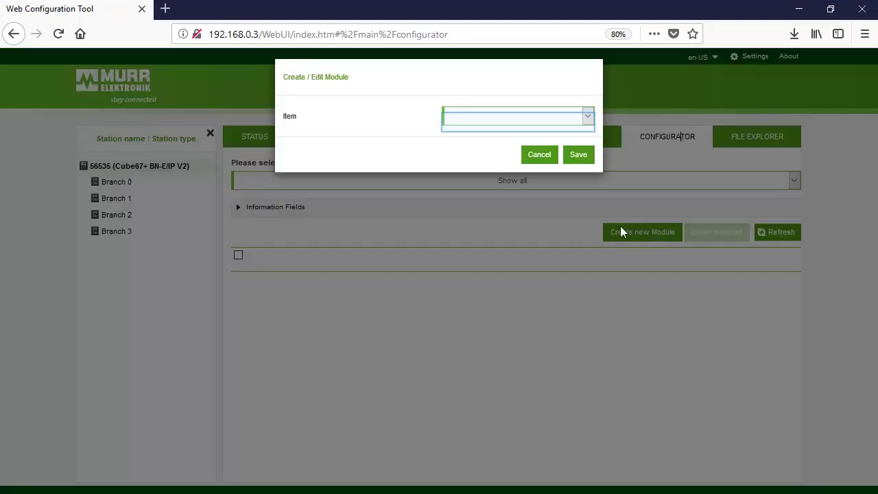
click(585, 124)
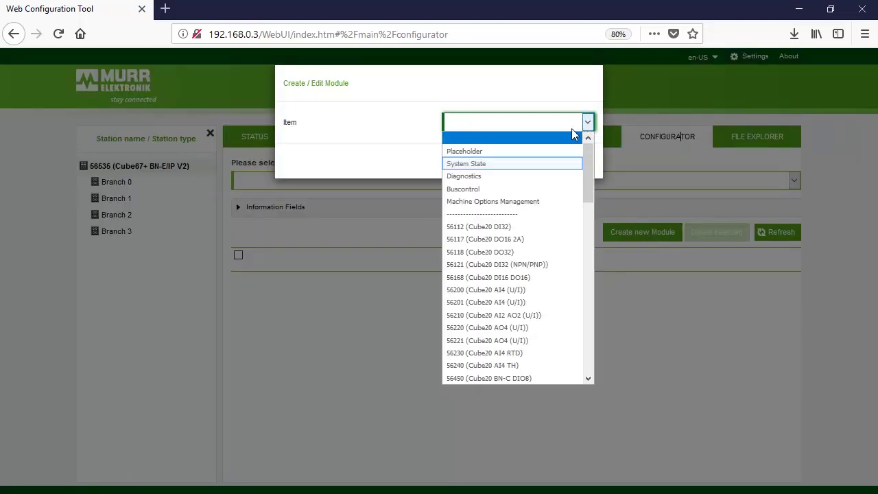
click(559, 166)
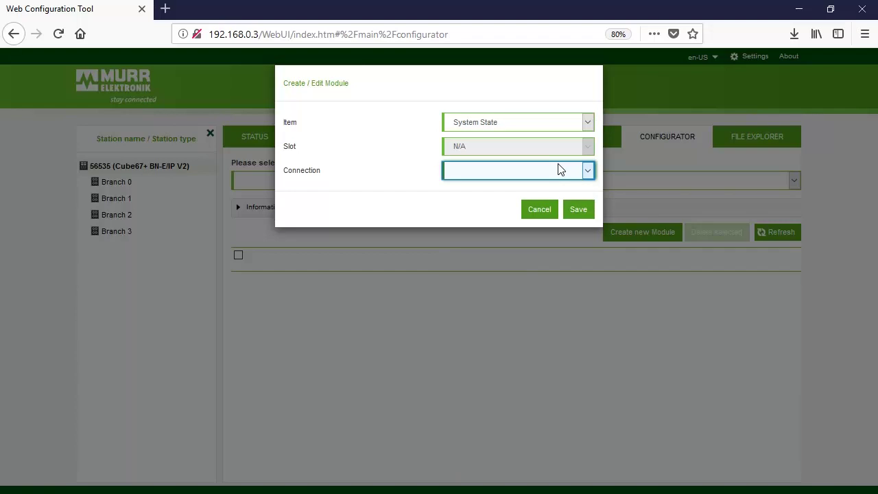
click(559, 174)
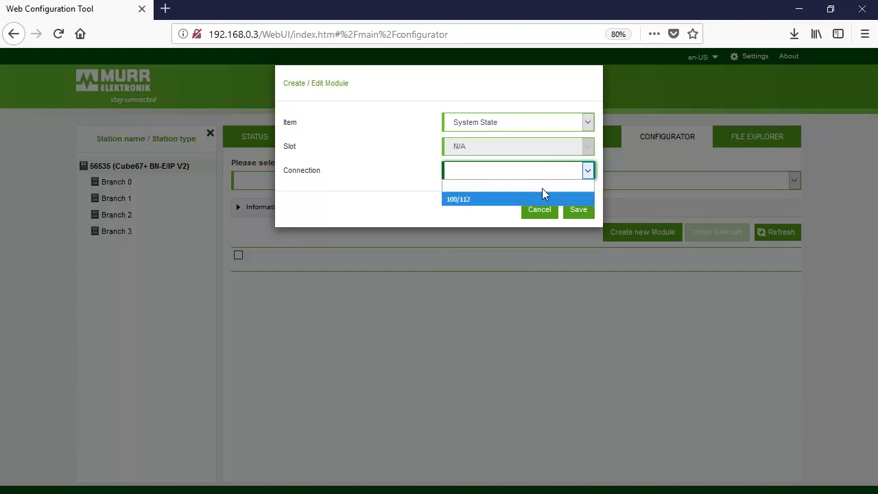
click(541, 200)
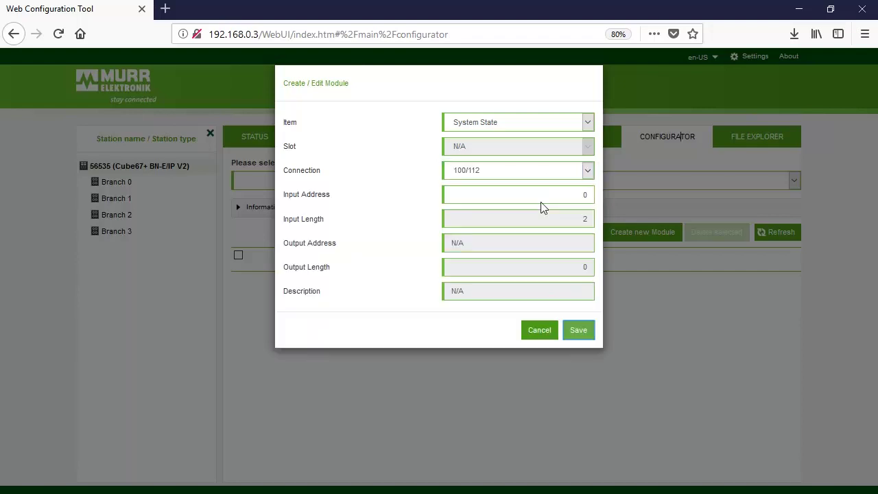
click(579, 331)
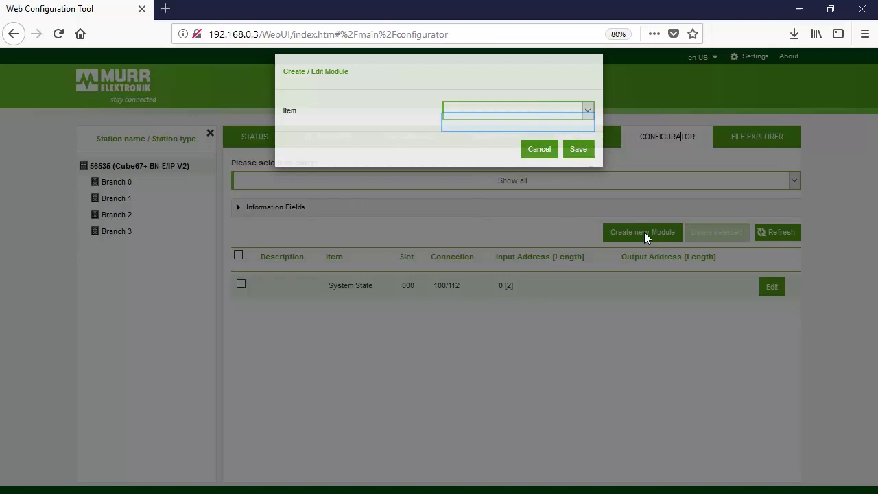
- Add a Diagnostics module on connection 100/112 and save it
click(571, 125)
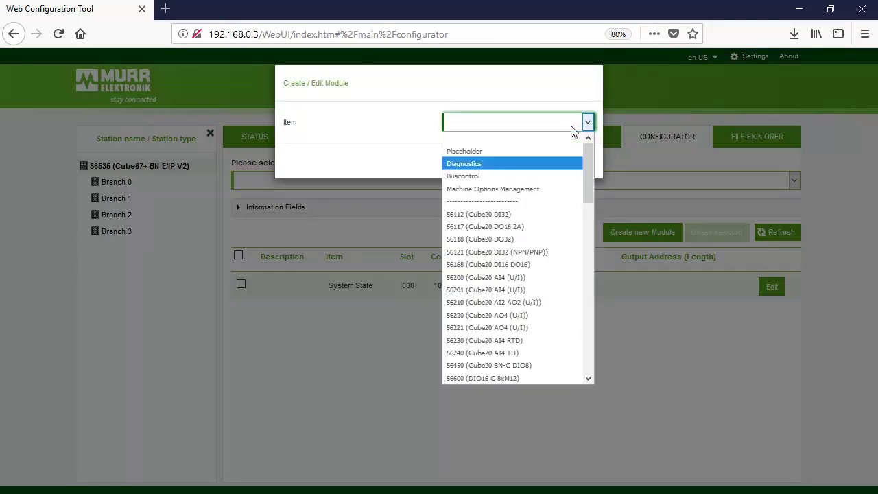
click(553, 164)
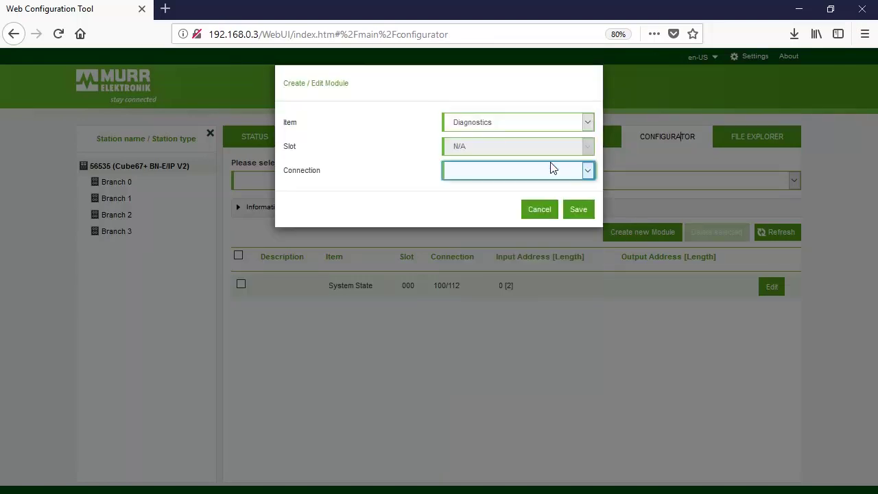
click(553, 169)
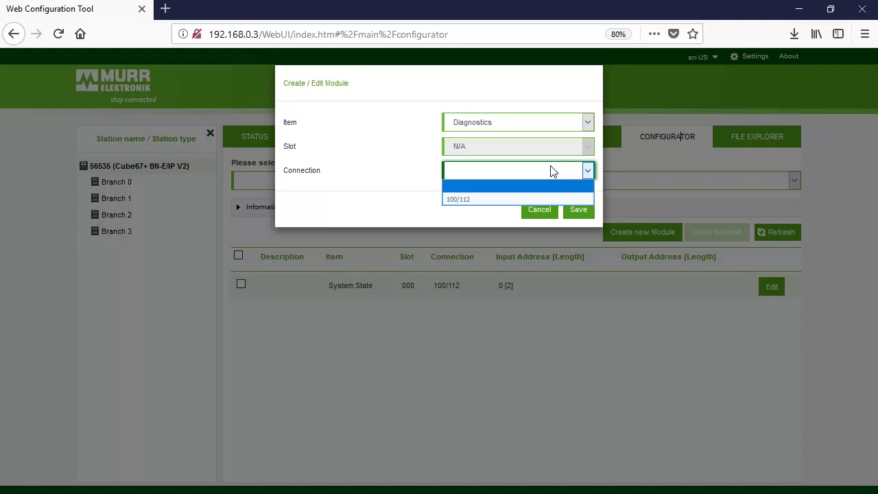
click(559, 199)
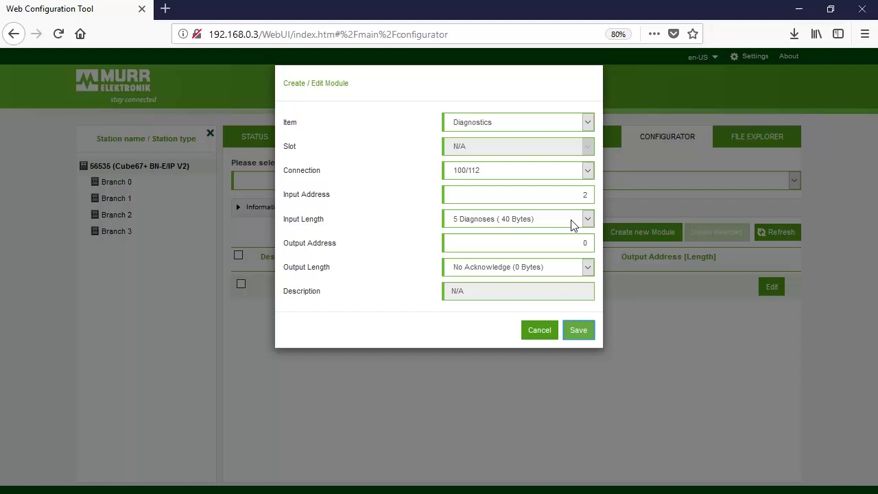
click(579, 330)
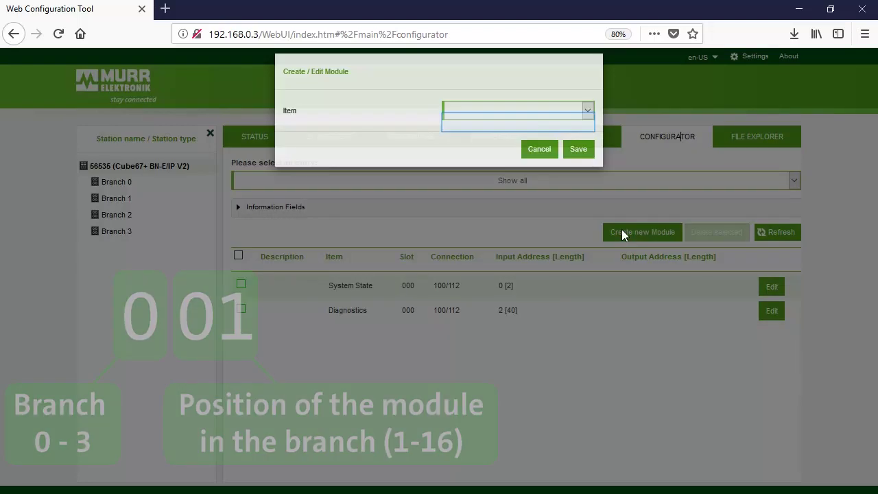
- Save a 56601 (DIO16 E 8xM12) module on connection 100/112
click(564, 129)
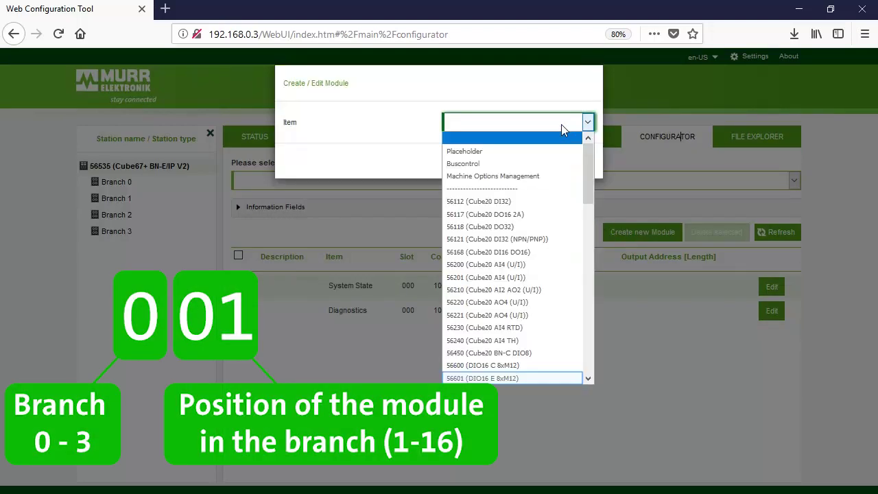
click(519, 378)
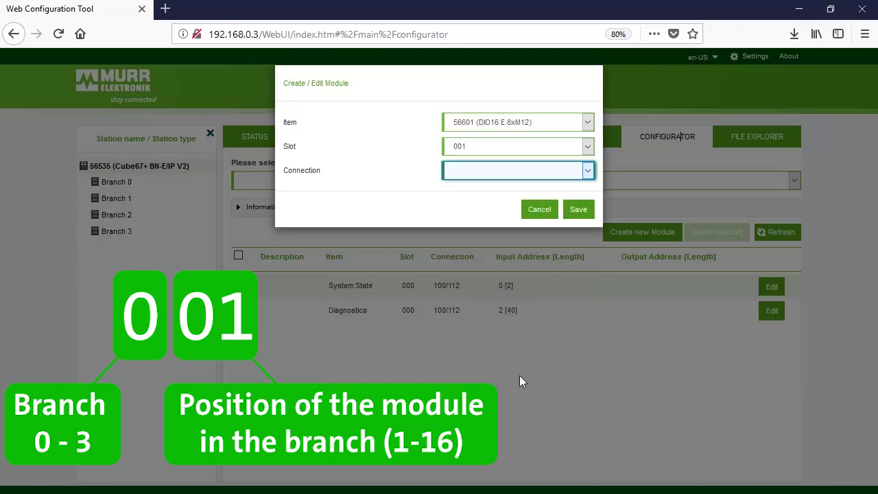
click(538, 170)
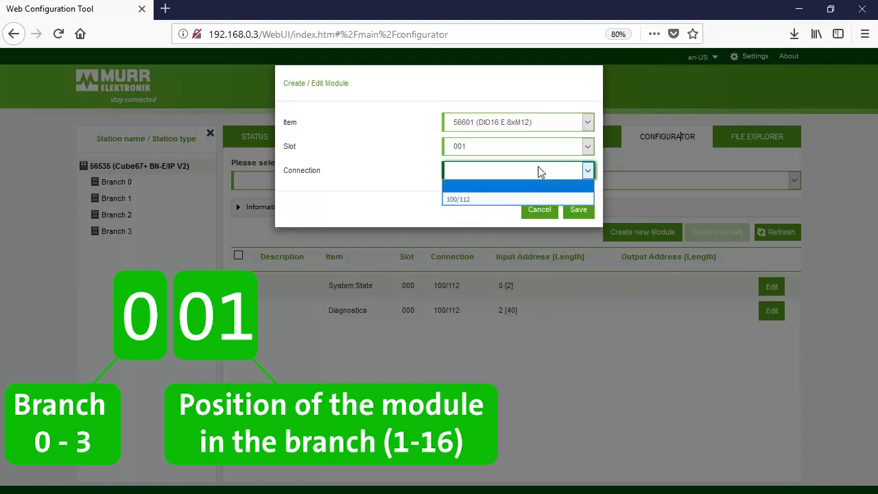
click(530, 200)
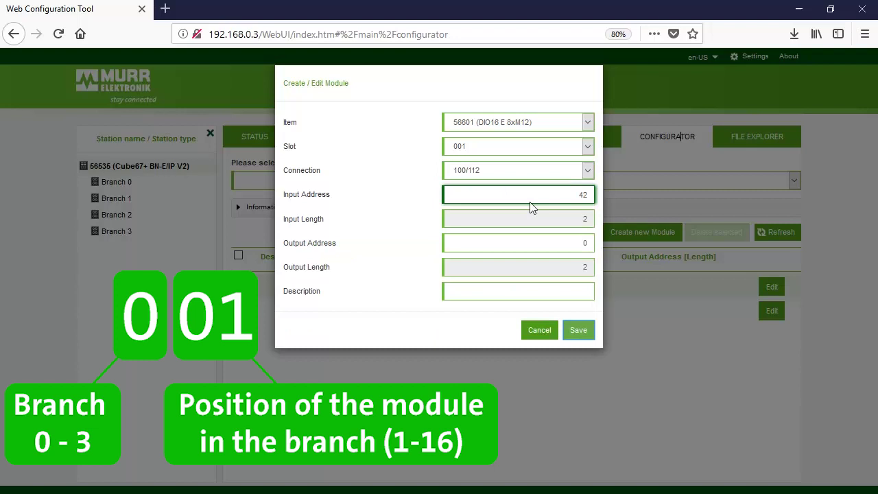
click(570, 333)
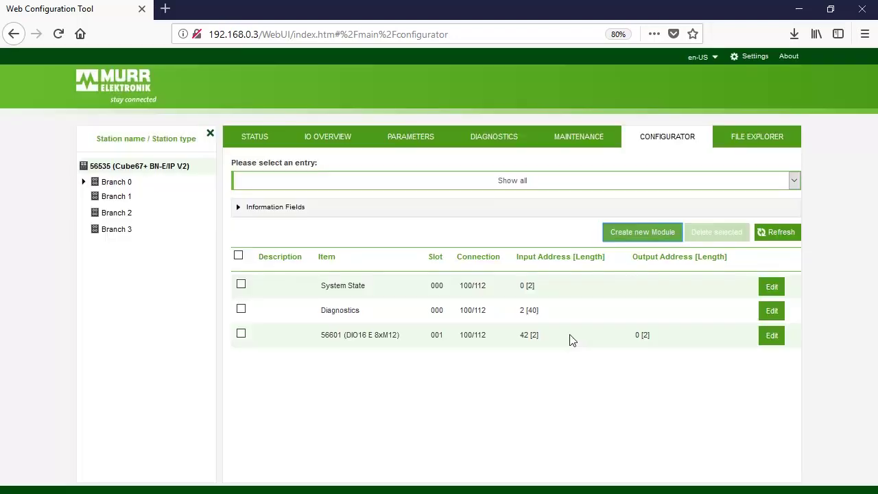
- Add the 56731 (AI4 E 4xM12 (I)) module in slot 101 on connection 100/112
click(638, 232)
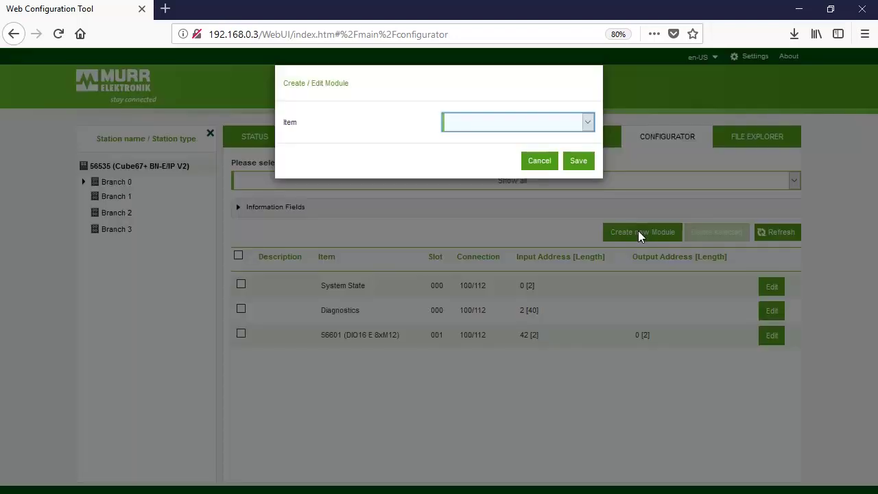
click(586, 123)
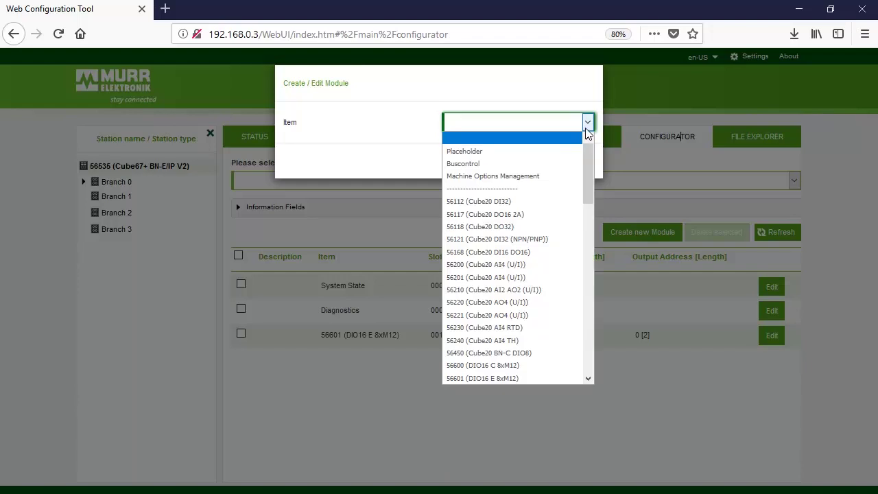
drag(586, 166, 569, 314)
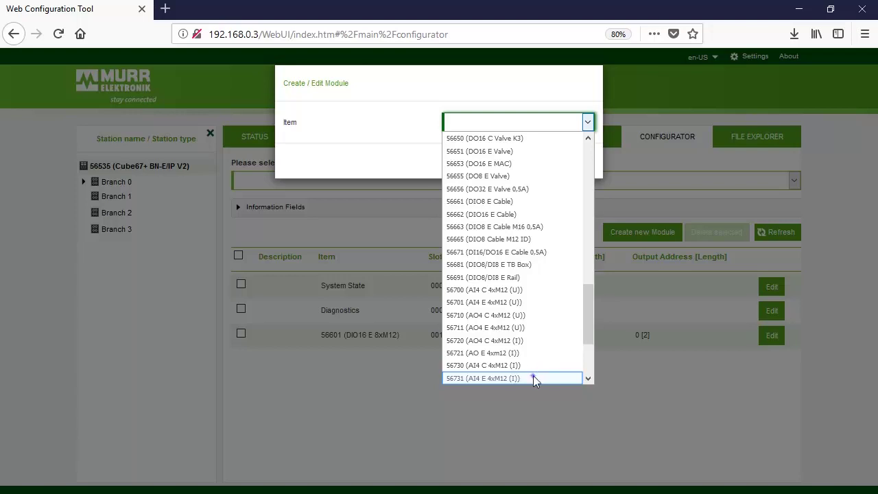
click(533, 377)
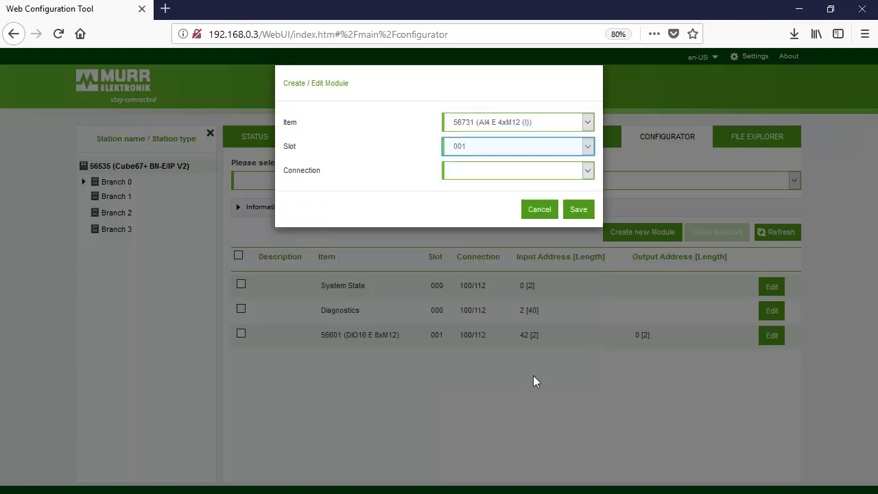
click(533, 146)
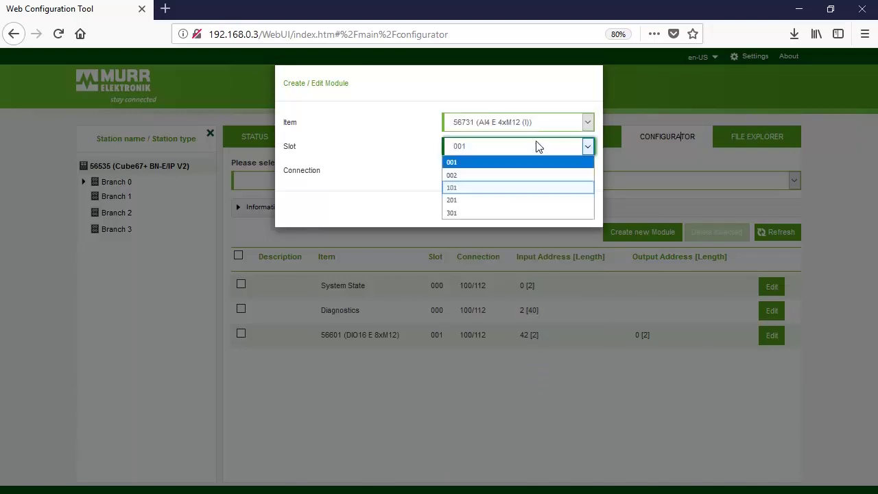
click(519, 188)
click(525, 179)
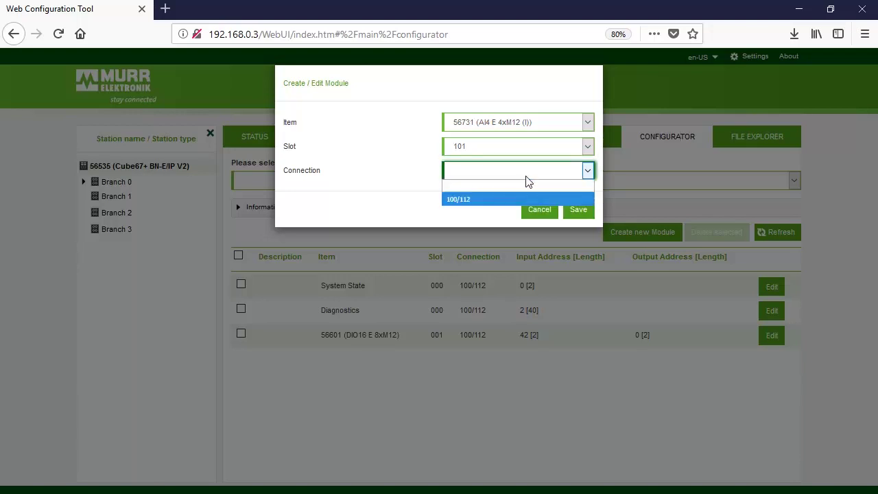
click(521, 194)
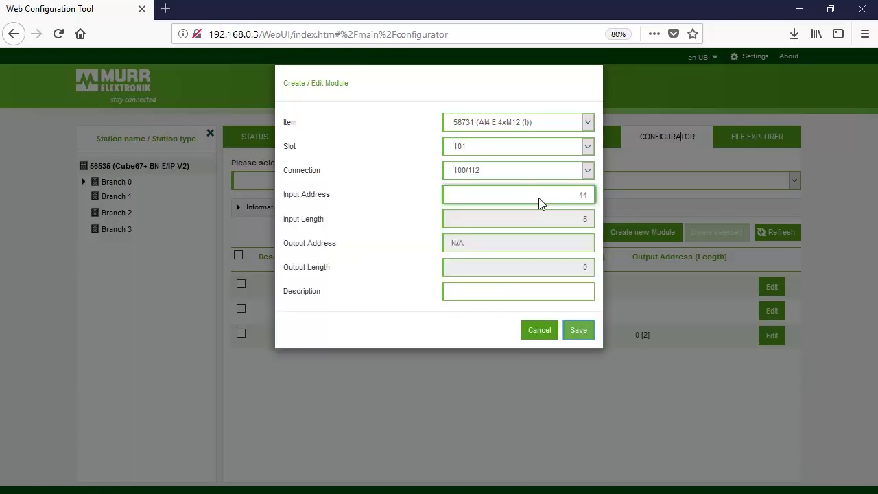
click(578, 330)
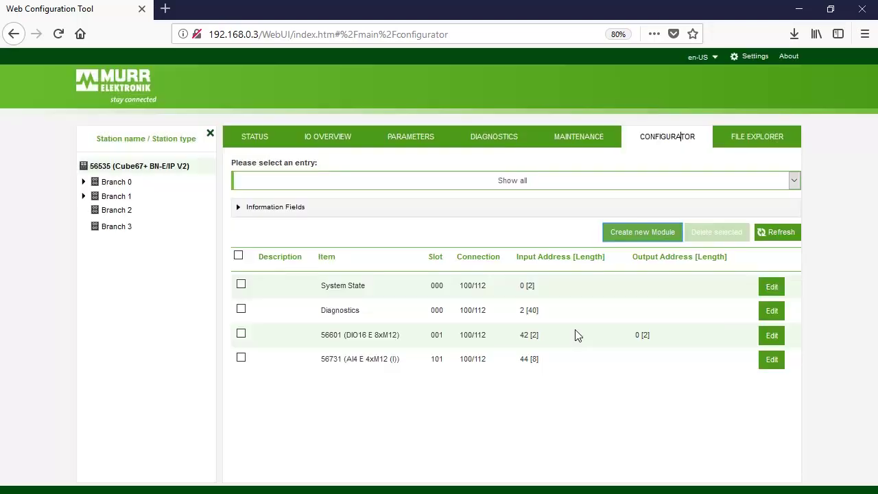
- Create a Placeholder module on 100/112 with input and output lengths of 2
click(619, 230)
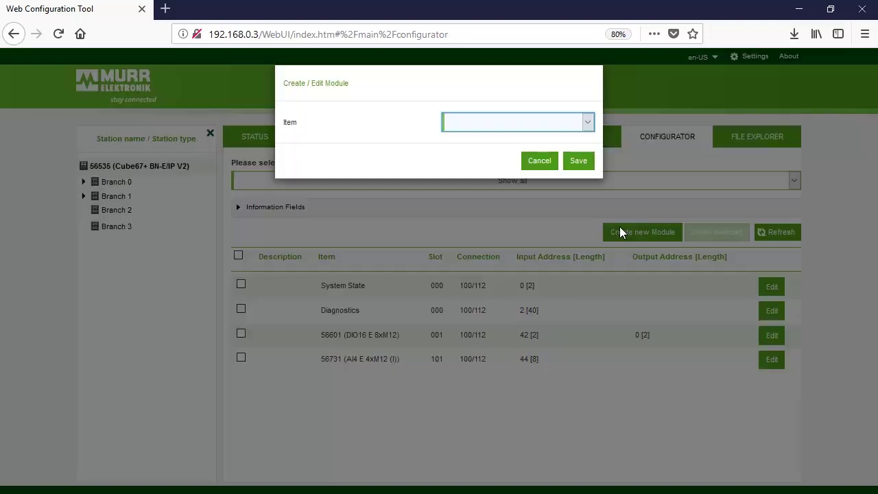
click(588, 126)
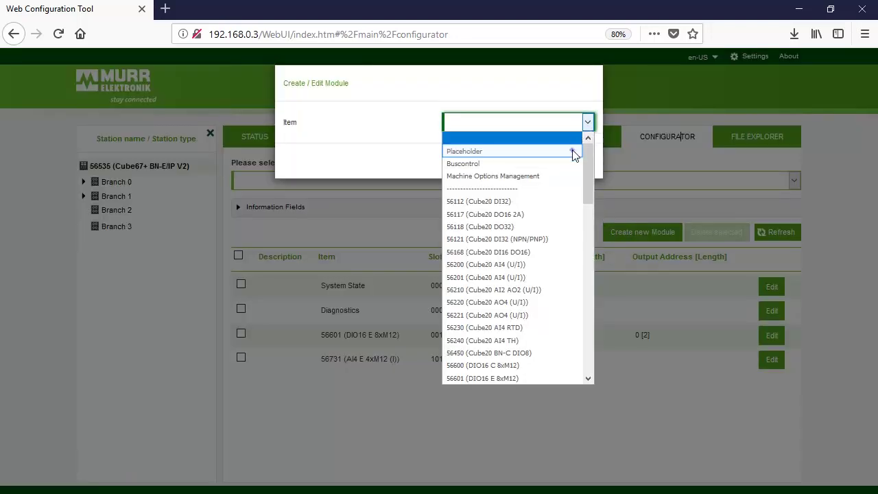
click(575, 151)
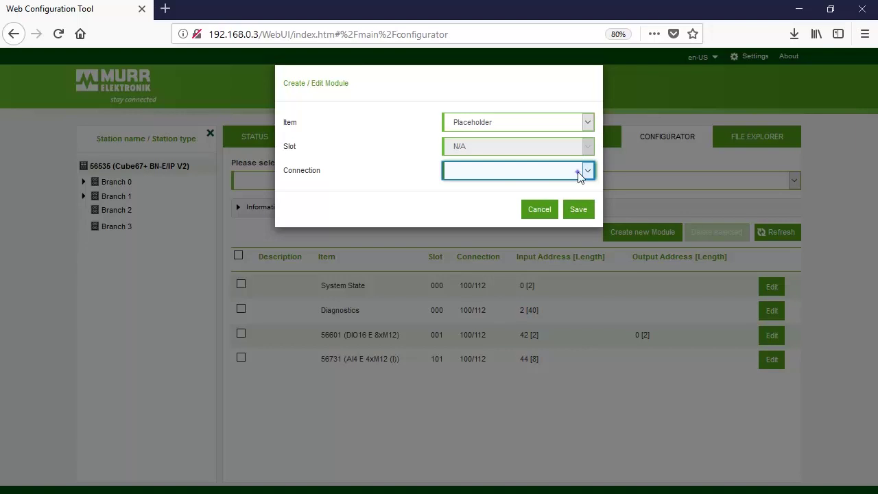
click(580, 172)
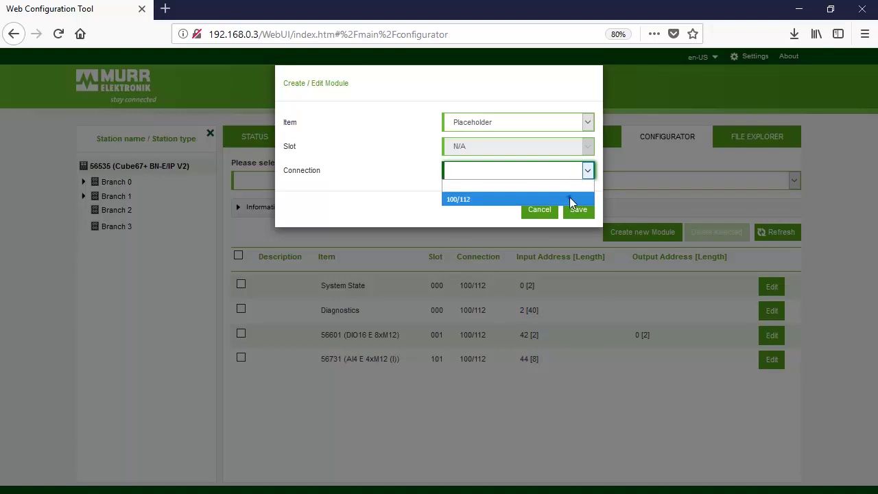
click(569, 199)
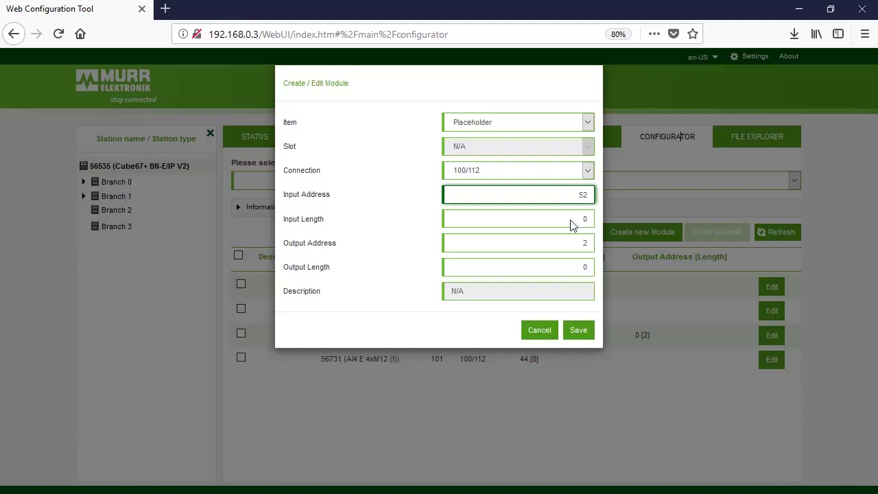
click(571, 220)
key(BackSpace)
text(2)
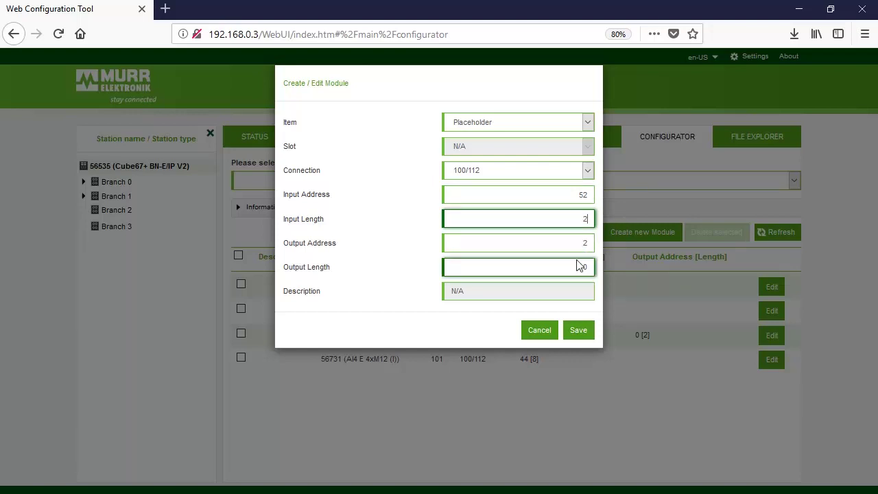
click(577, 266)
key(BackSpace)
text(2)
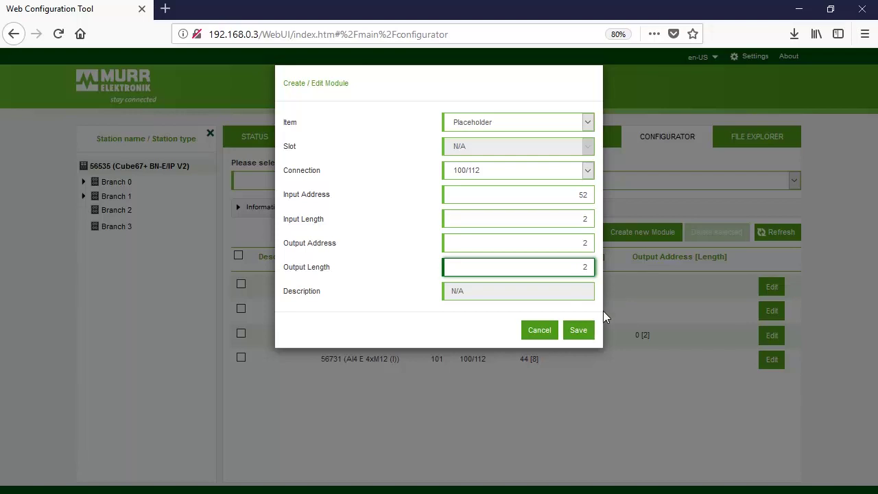
click(591, 331)
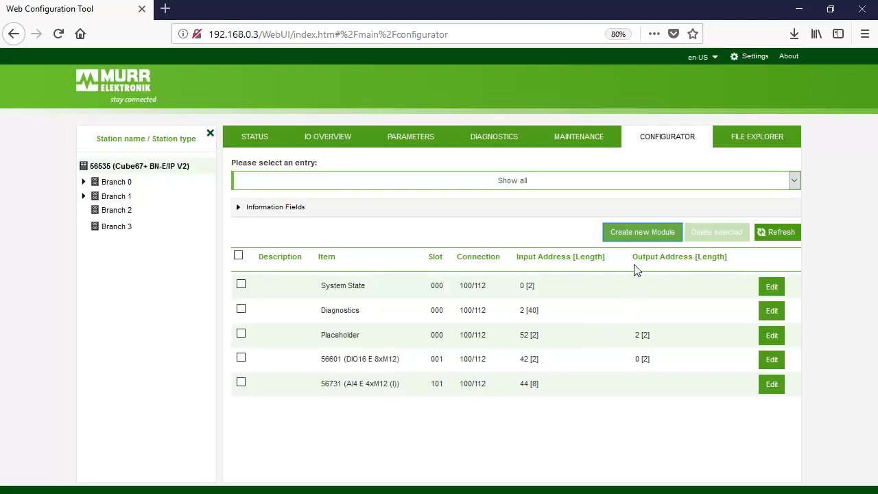
- Create the 56766 (DIO12 IOL4 E 8xM12) module in slot 201 on connection 100/112
click(636, 232)
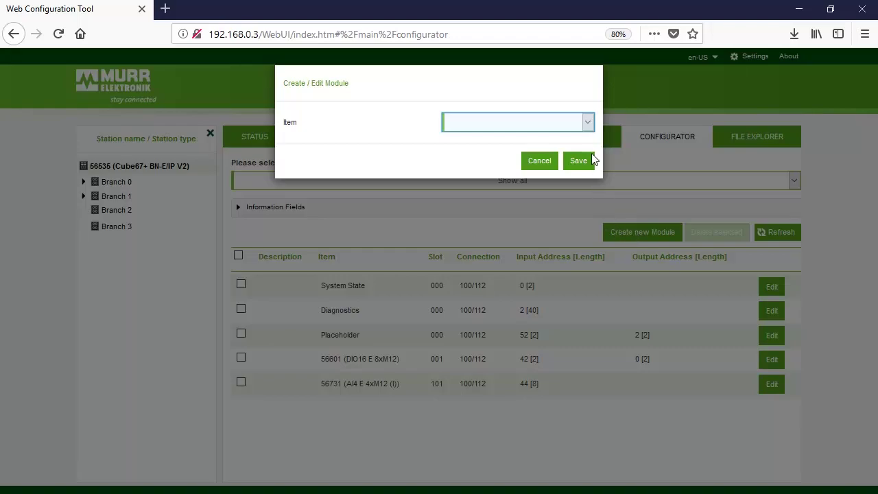
click(589, 123)
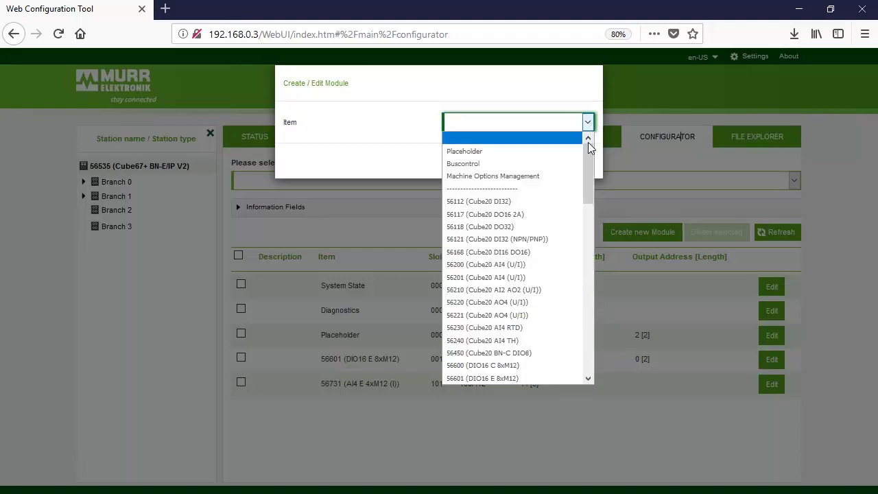
drag(588, 152, 579, 357)
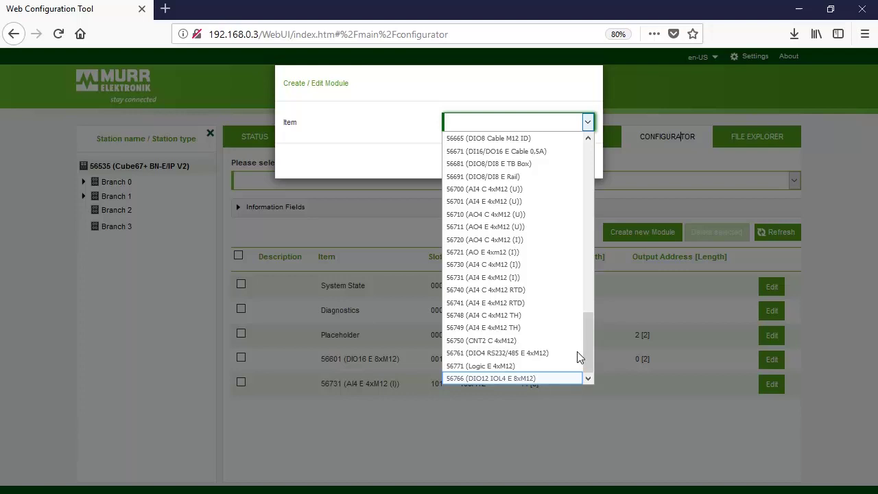
click(540, 378)
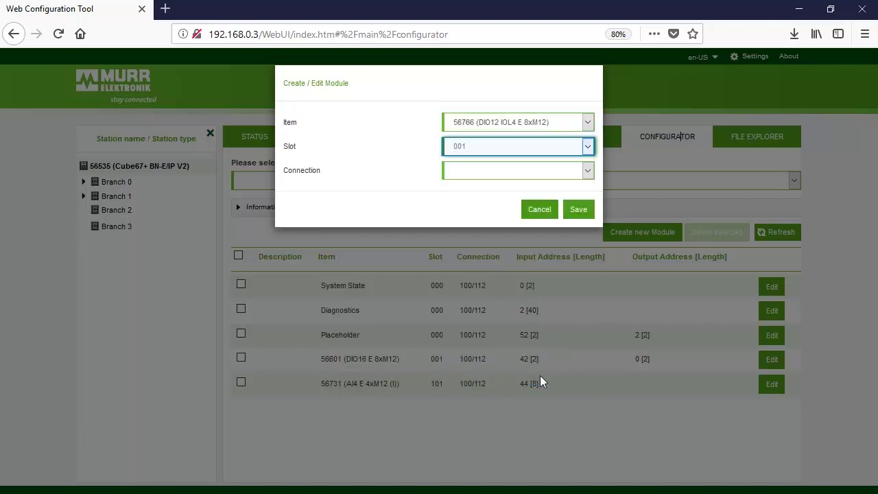
click(530, 155)
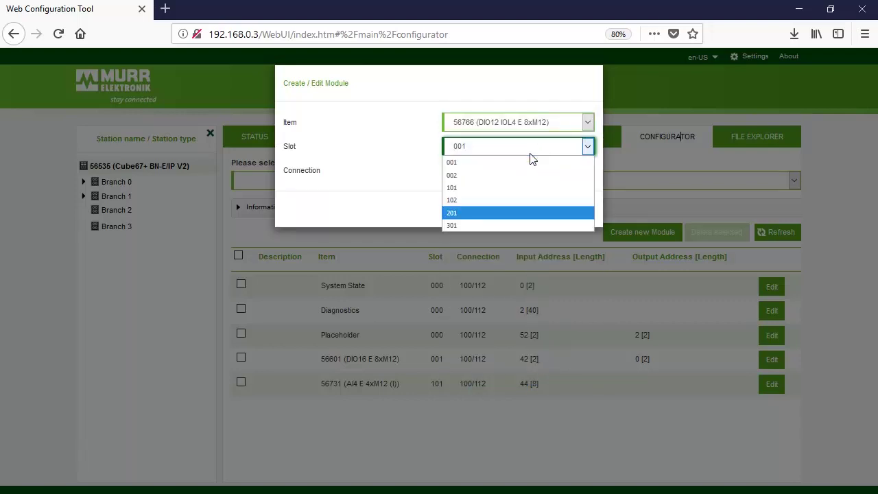
click(499, 212)
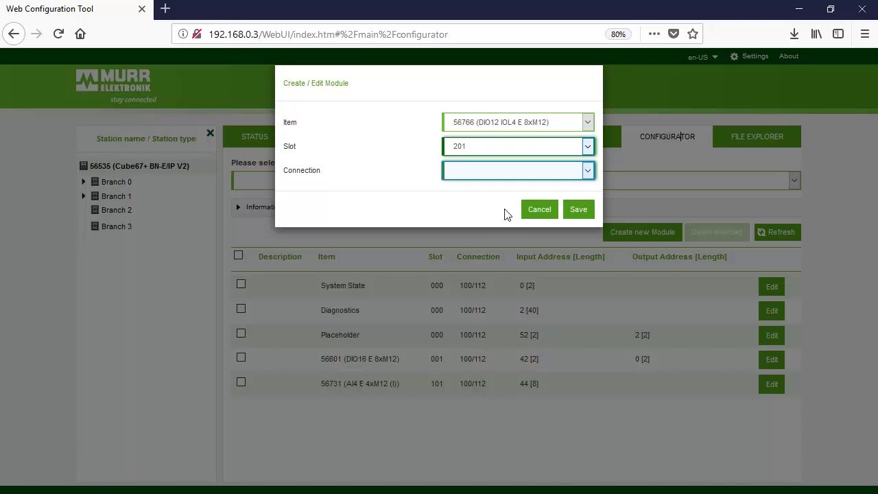
click(529, 171)
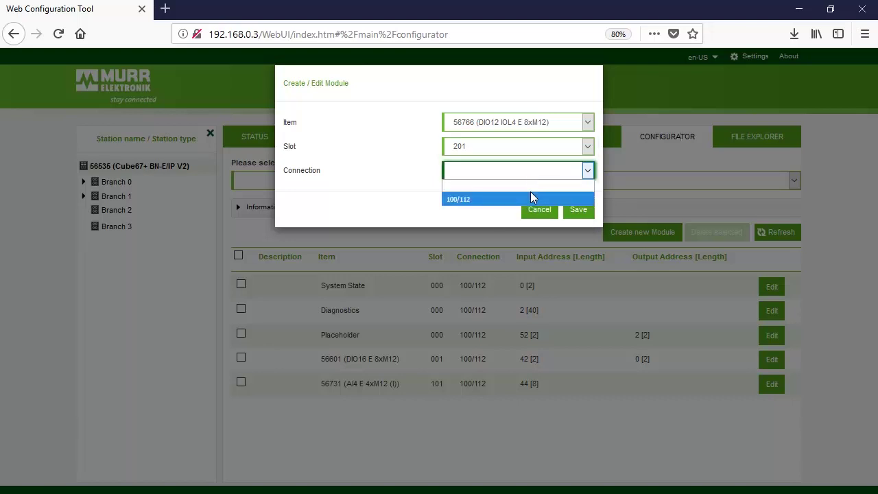
click(531, 197)
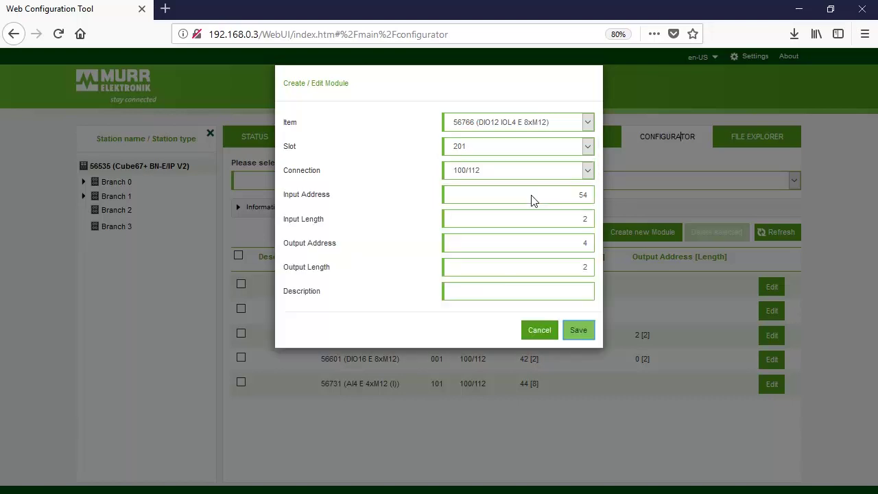
click(571, 329)
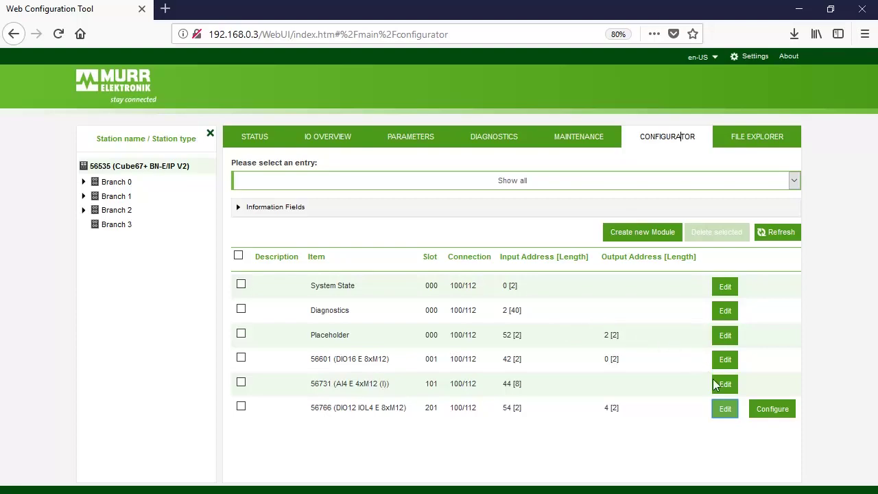
- Edit the 56766 module to use input address 52 and output address 2
click(723, 410)
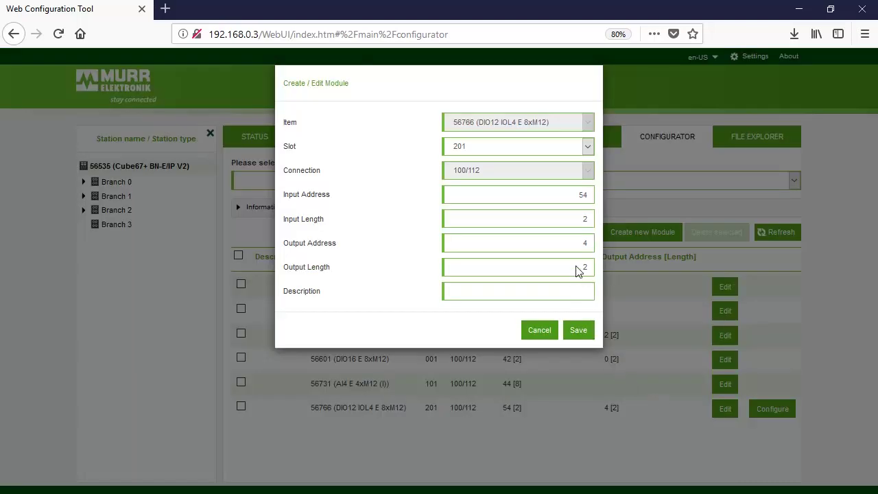
click(580, 199)
key(Down)
key(Down)
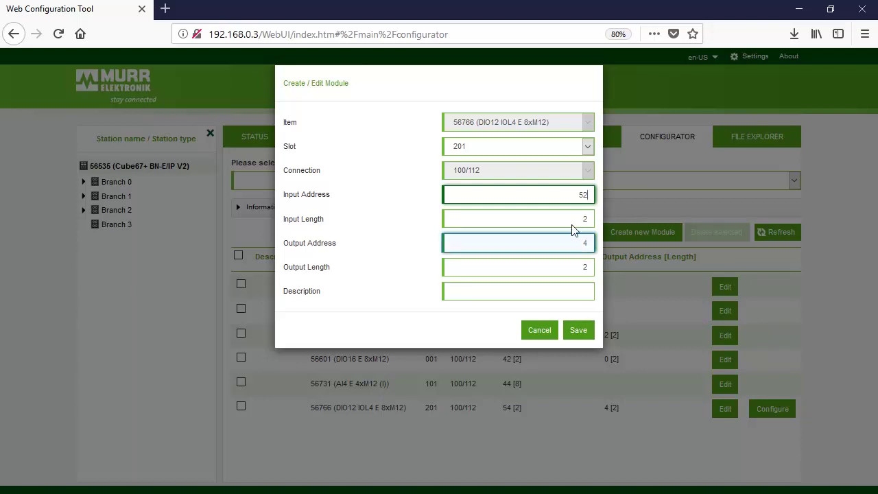
click(564, 249)
key(Down)
key(Down)
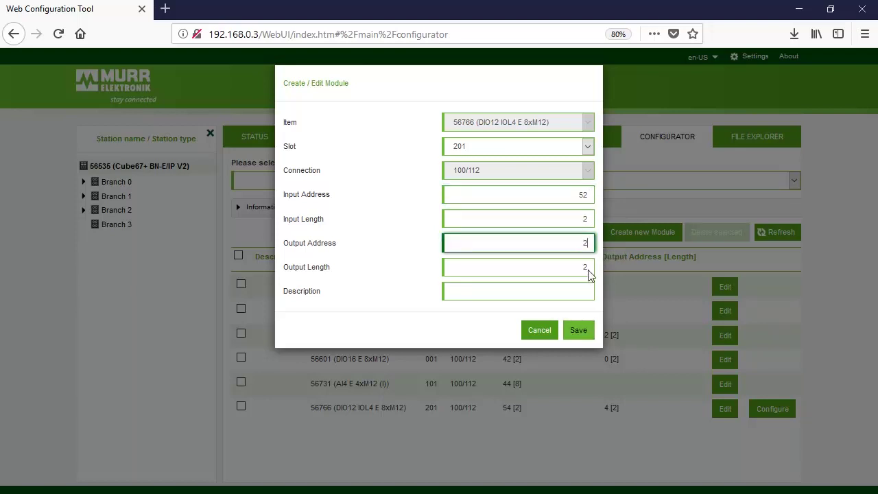
click(580, 330)
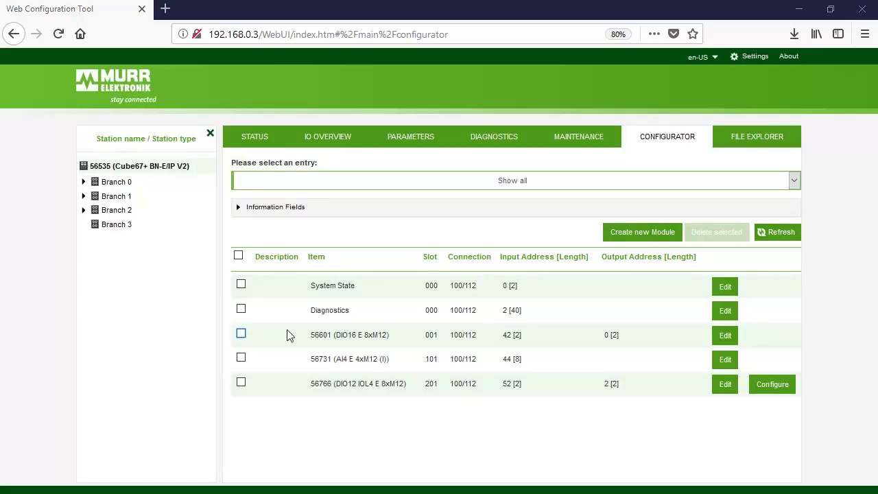
- Delete the existing 56601 module from the station
click(242, 334)
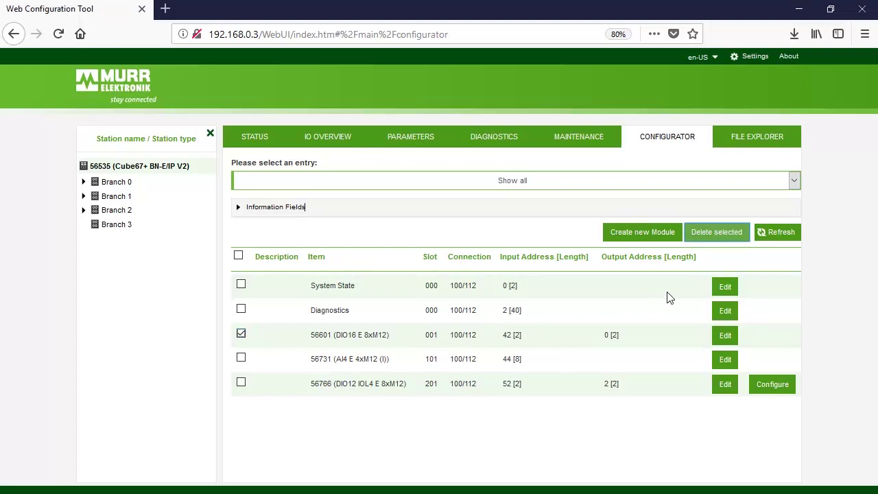
click(719, 235)
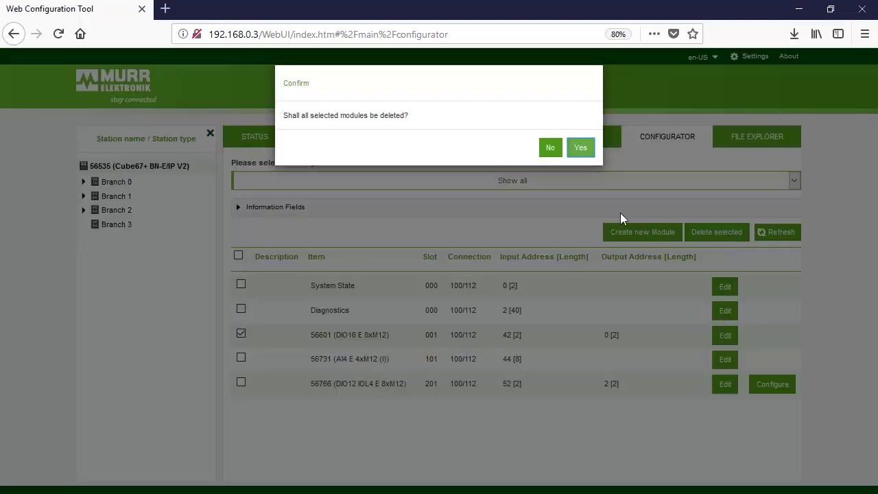
click(587, 155)
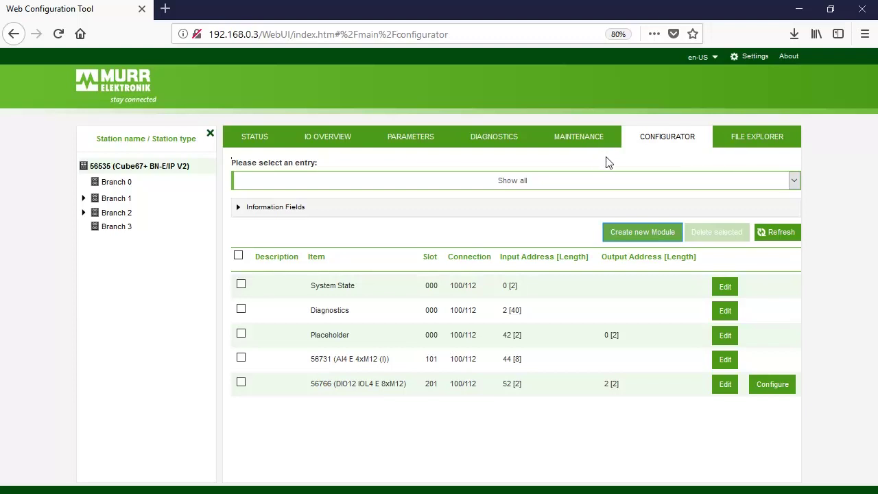
- Create a new 56601 (DIO16 E 8xM12) module on connection 100/112
click(627, 233)
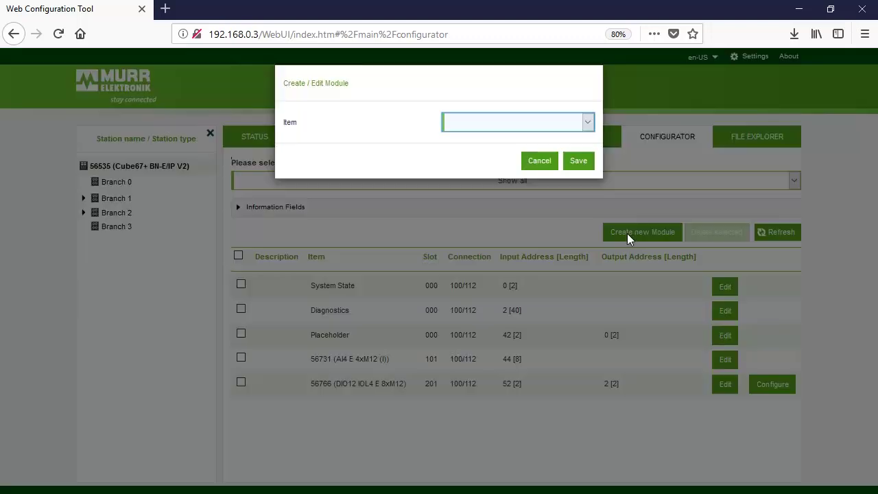
click(587, 124)
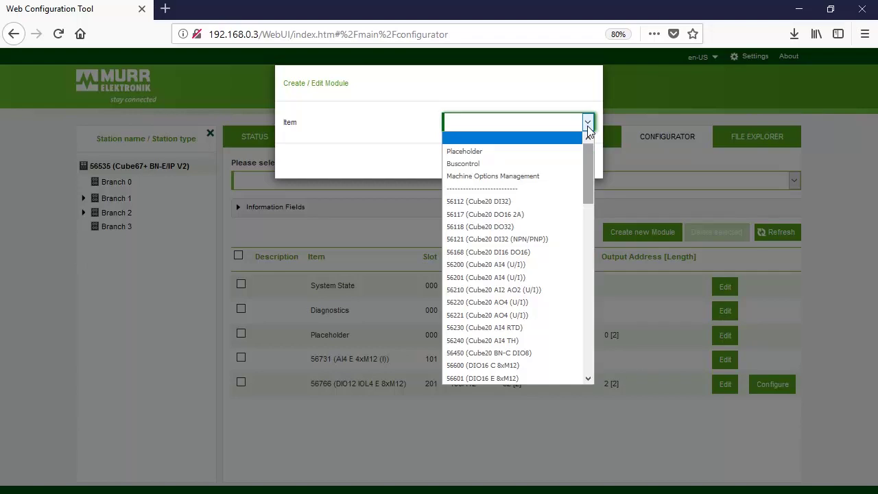
scroll(589, 165, down, 5)
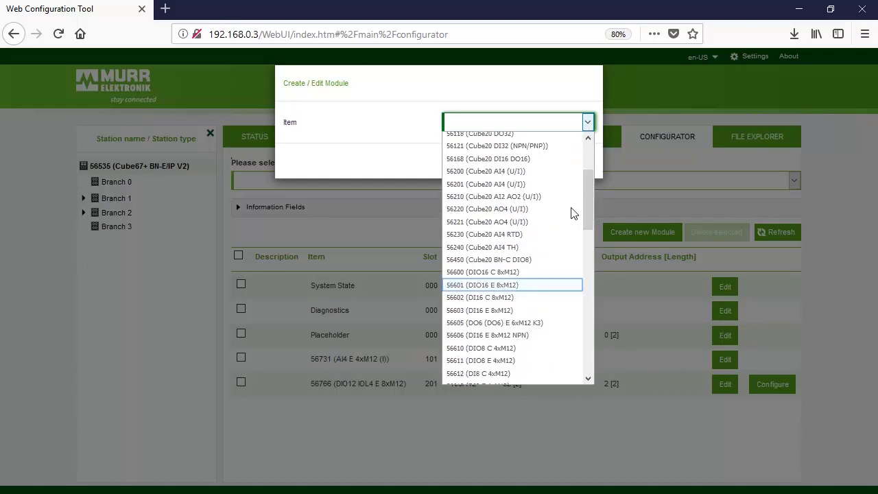
click(562, 286)
click(552, 170)
- Give the new 56601 module input address 42 and output address 0, and save
click(549, 197)
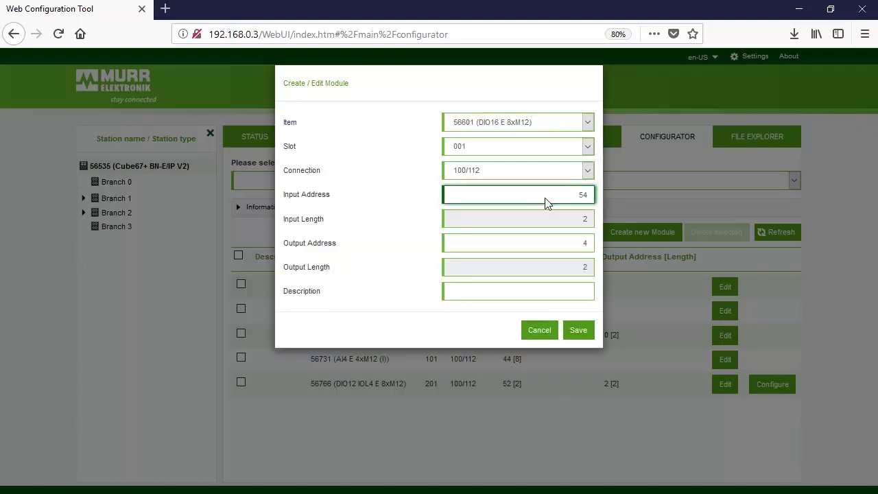
click(580, 197)
key(BackSpace)
text(2)
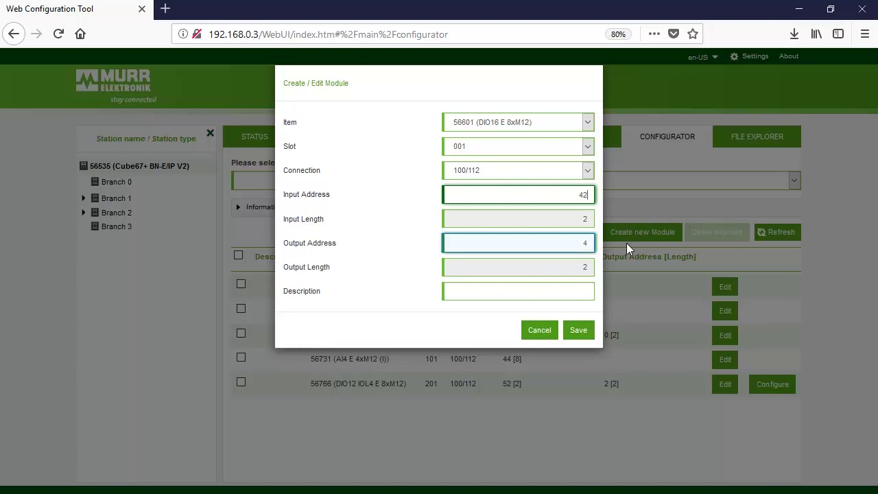
click(571, 249)
key(BackSpace)
text(0)
click(578, 332)
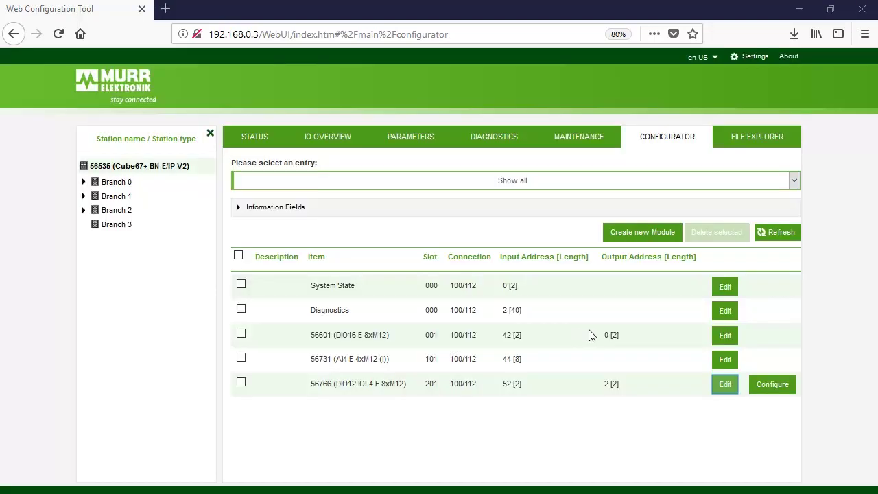
- Set the 56766 module's input length and output length to 10
click(726, 384)
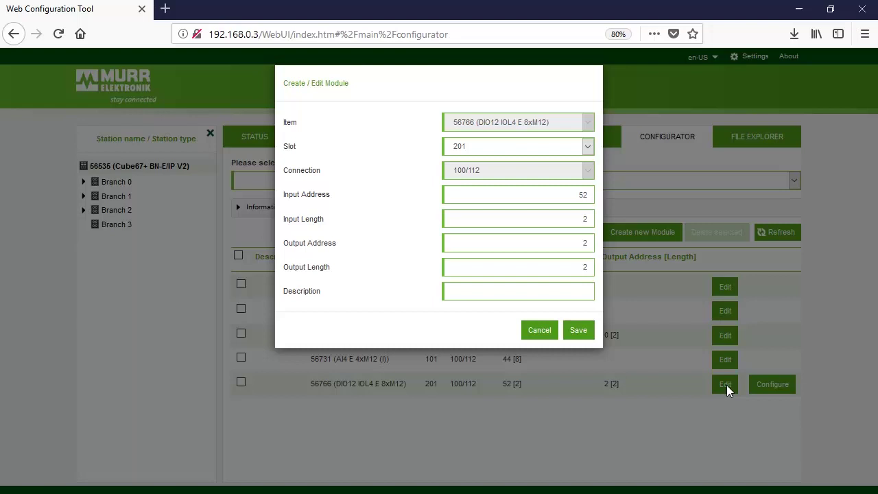
click(577, 225)
key(BackSpace)
text(1)
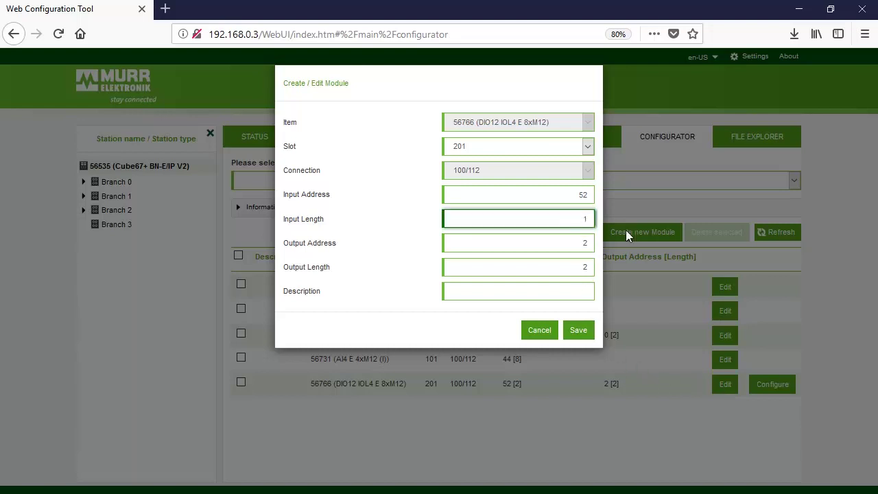
text(0)
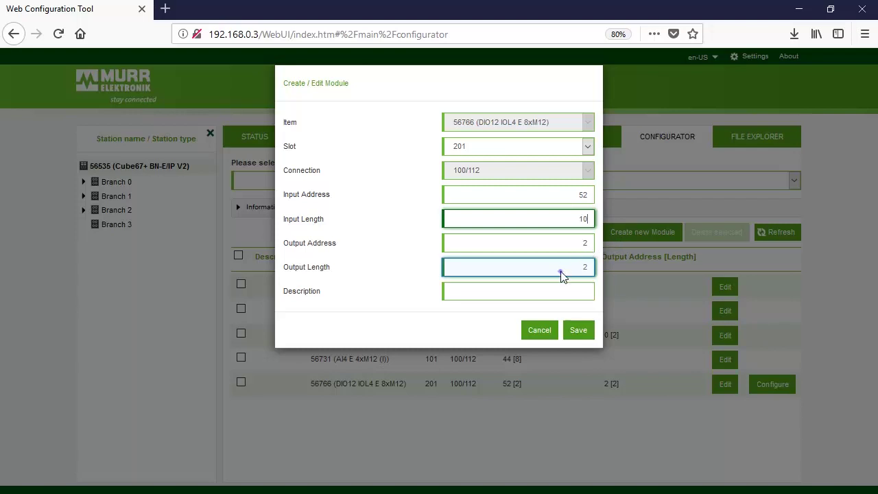
text(10)
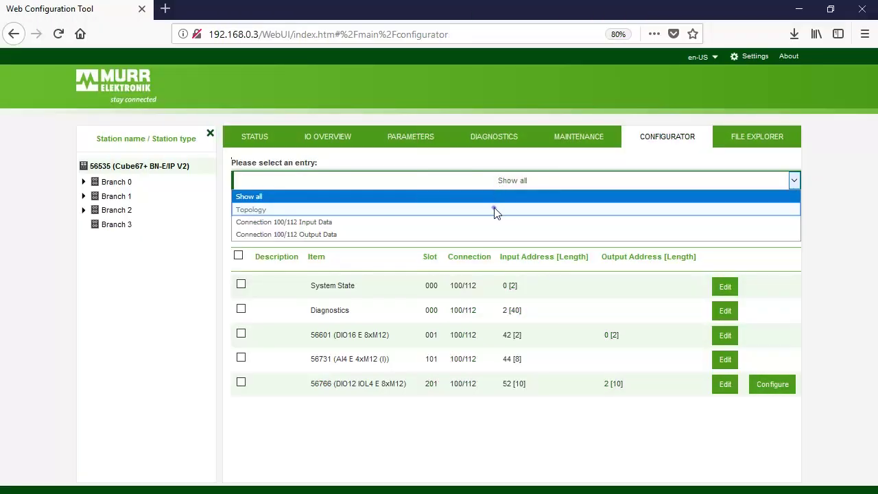
click(496, 210)
click(498, 182)
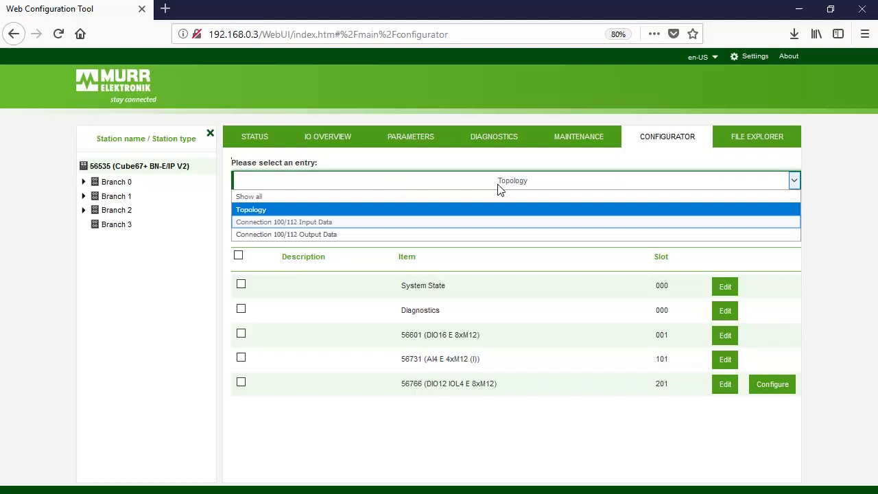
click(485, 224)
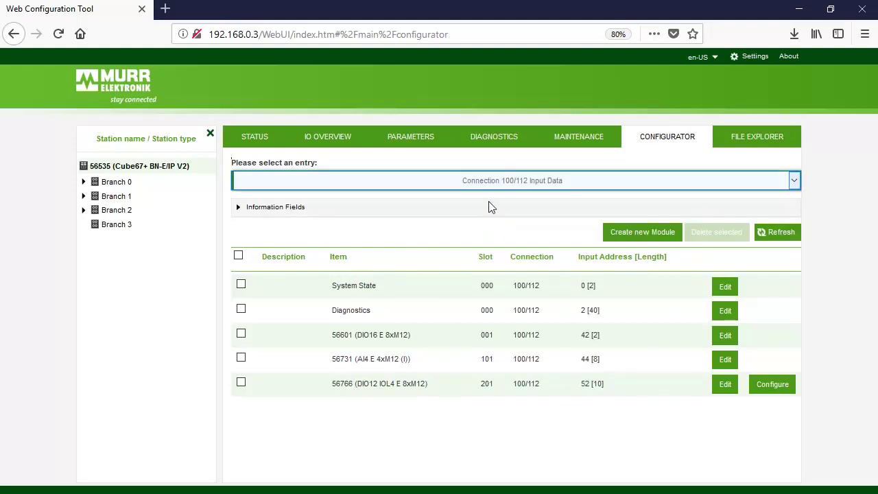
click(488, 189)
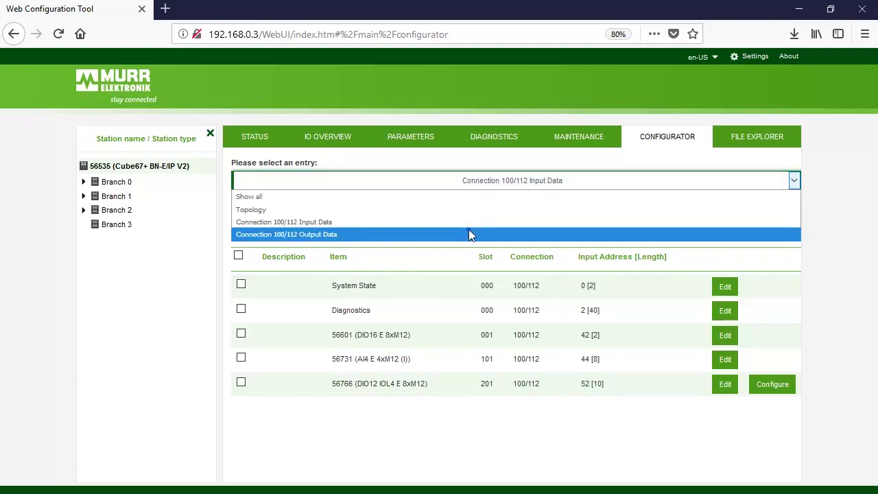
click(469, 232)
click(481, 183)
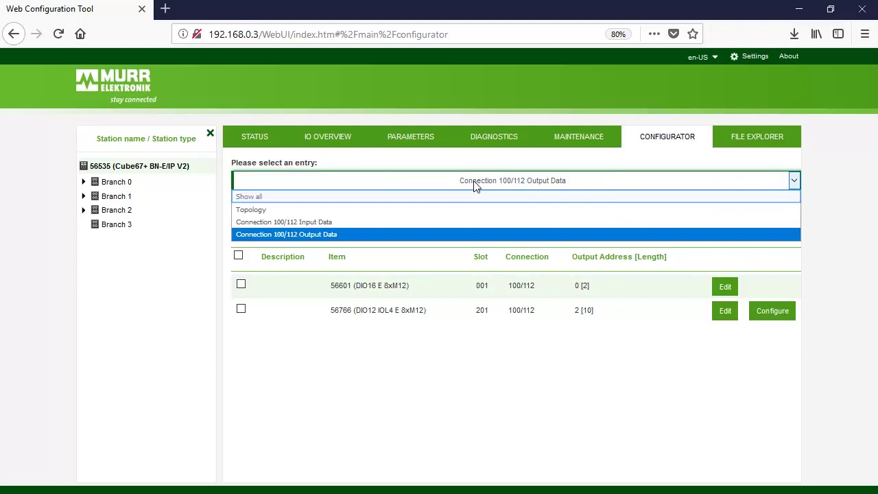
click(472, 197)
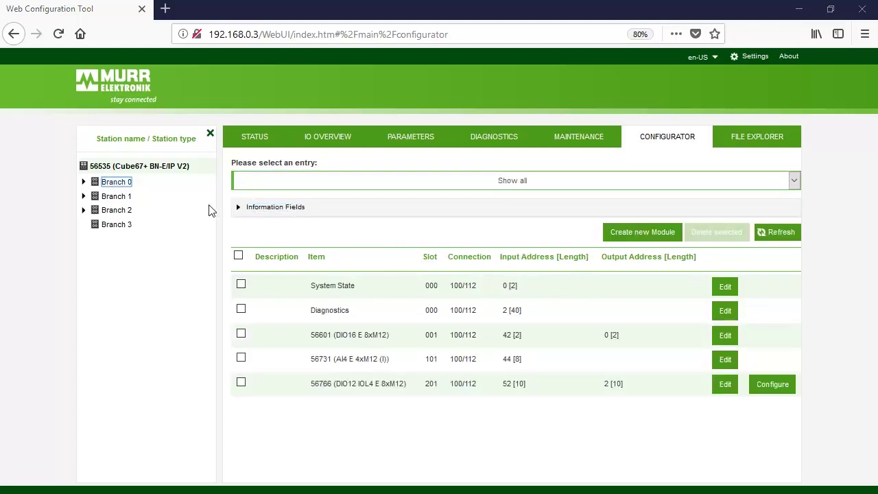
- Open the 56601 module's parameters under Branch 0 and set channels 00–03 to Output
double_click(116, 182)
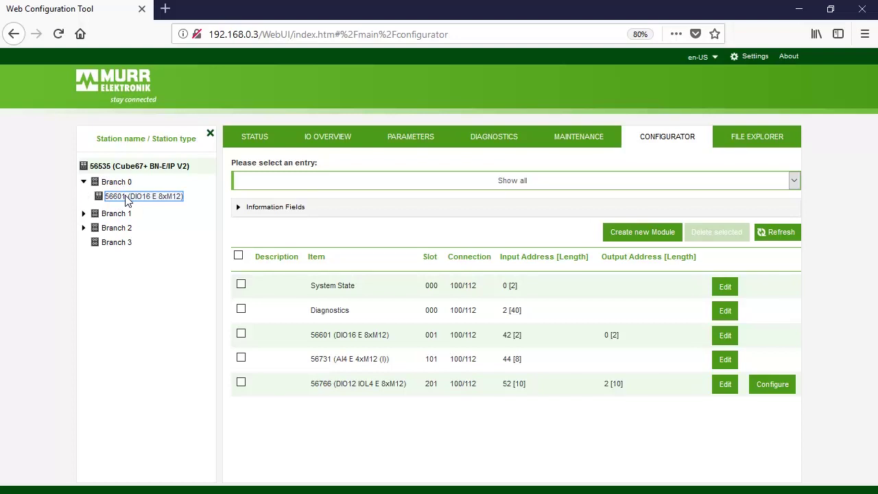
click(127, 199)
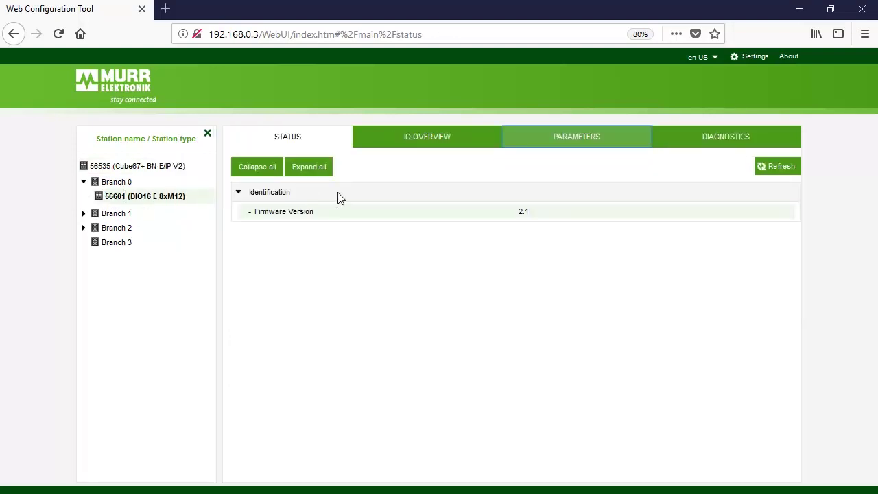
click(557, 150)
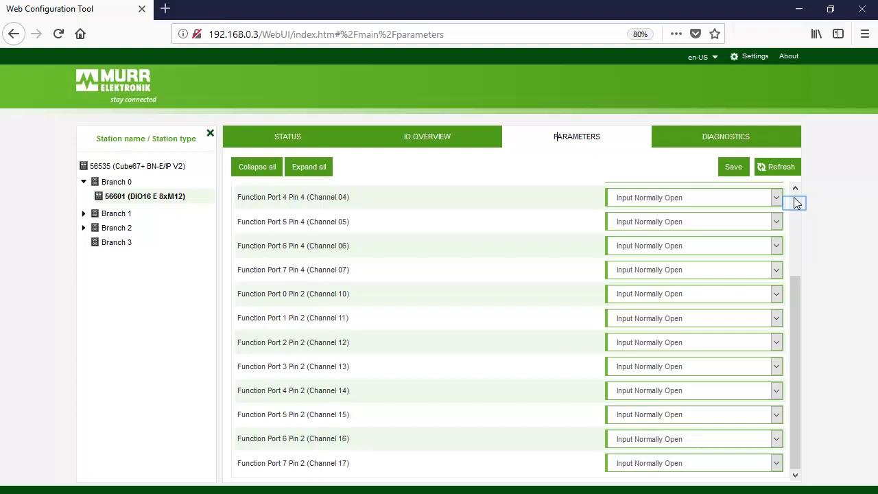
scroll(795, 203, up, 3)
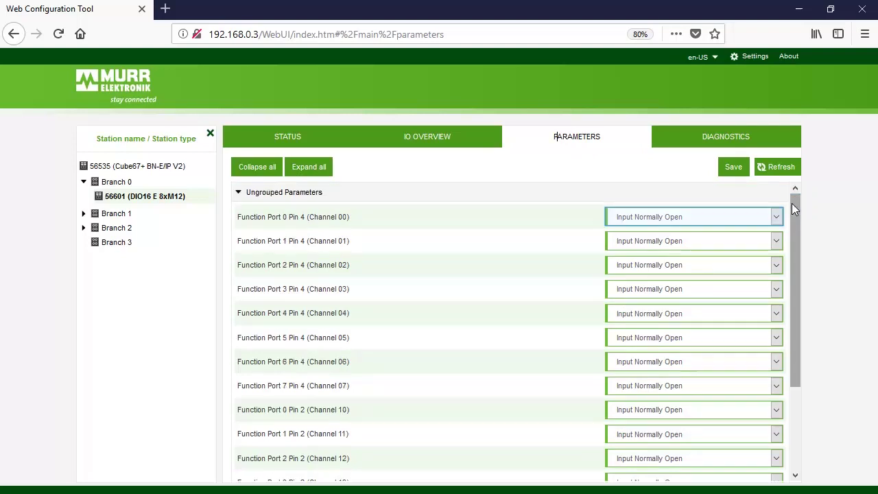
click(747, 218)
click(725, 258)
click(727, 241)
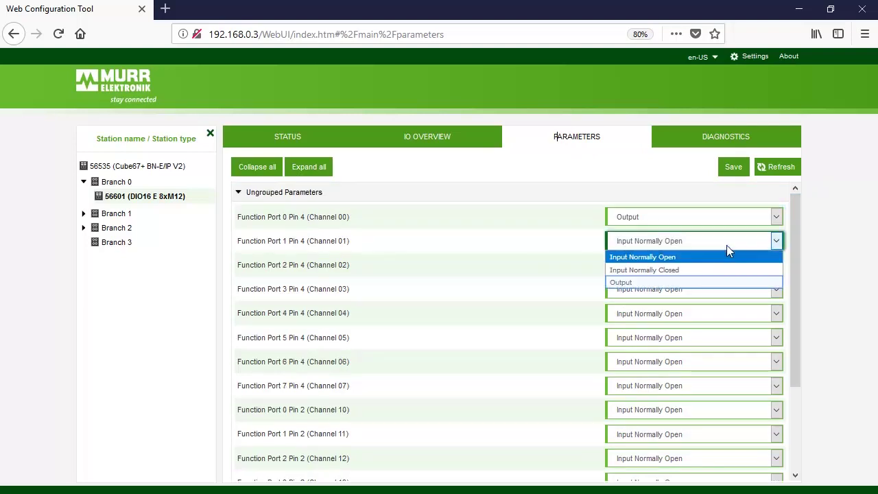
click(714, 281)
click(709, 306)
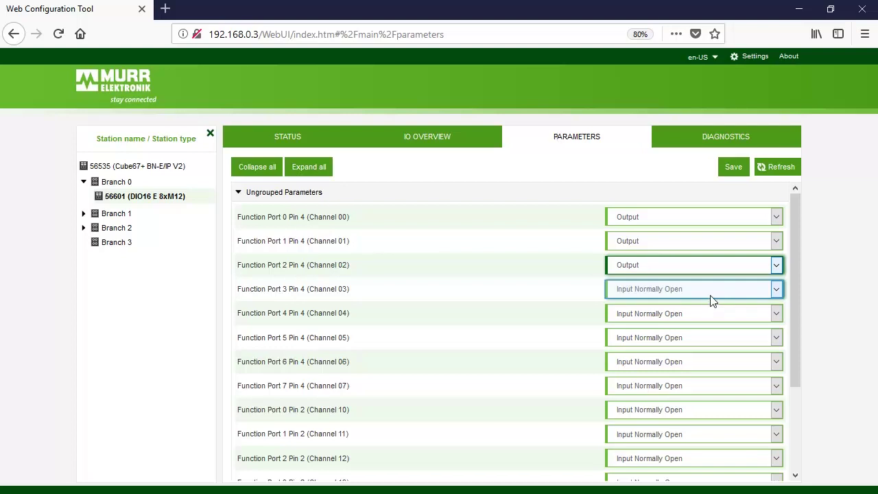
click(638, 330)
- Set channels 10–13 to Output, save the parameters, and show the IO overview
scroll(779, 383, down, 3)
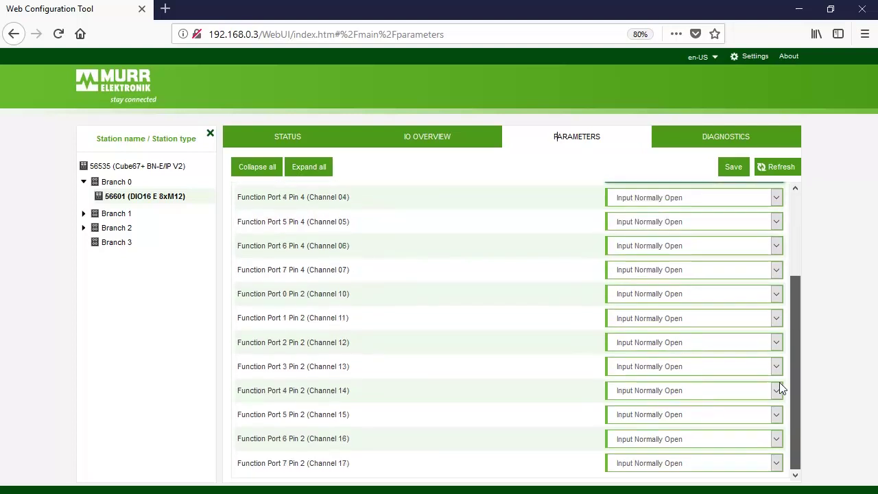
click(741, 294)
click(730, 349)
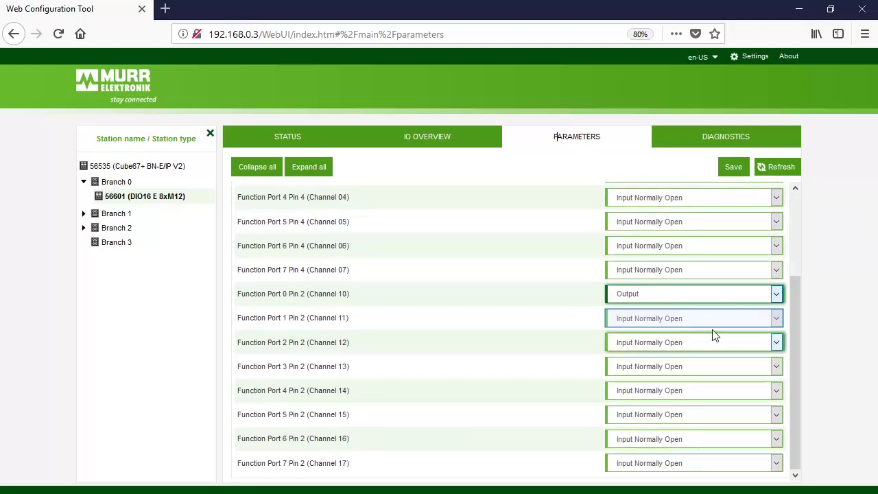
click(706, 319)
click(700, 372)
click(695, 344)
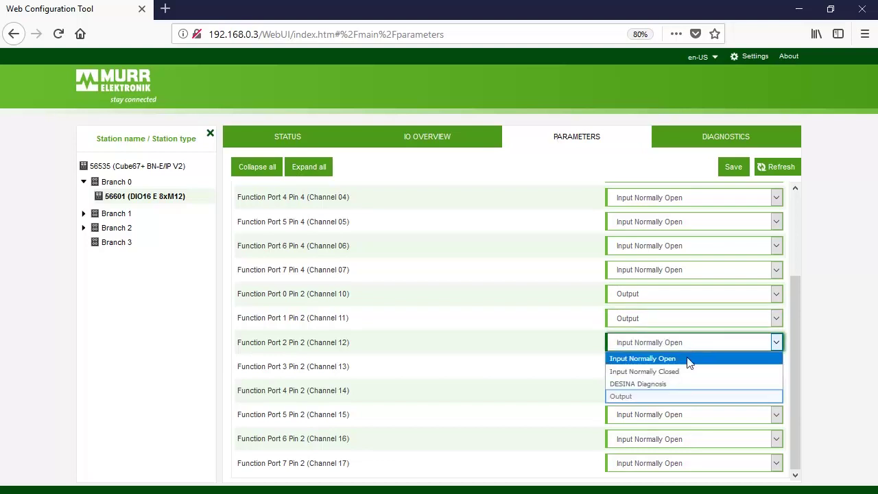
click(686, 395)
click(687, 366)
click(671, 420)
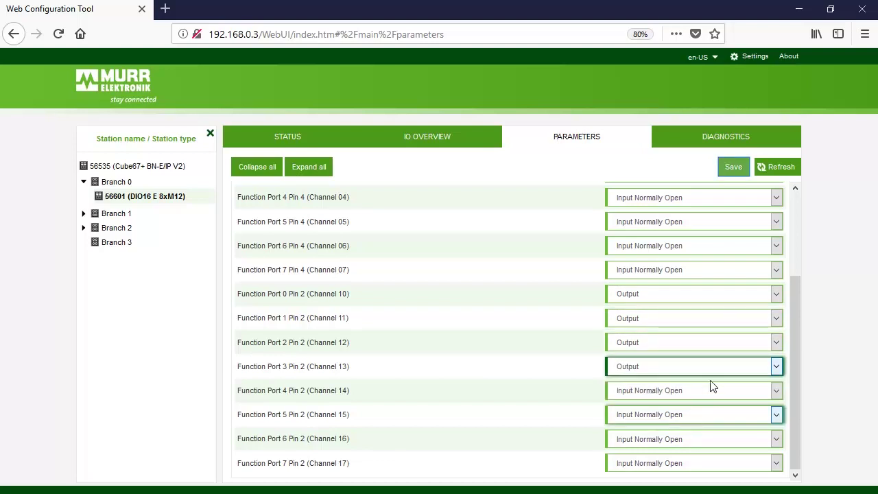
click(736, 167)
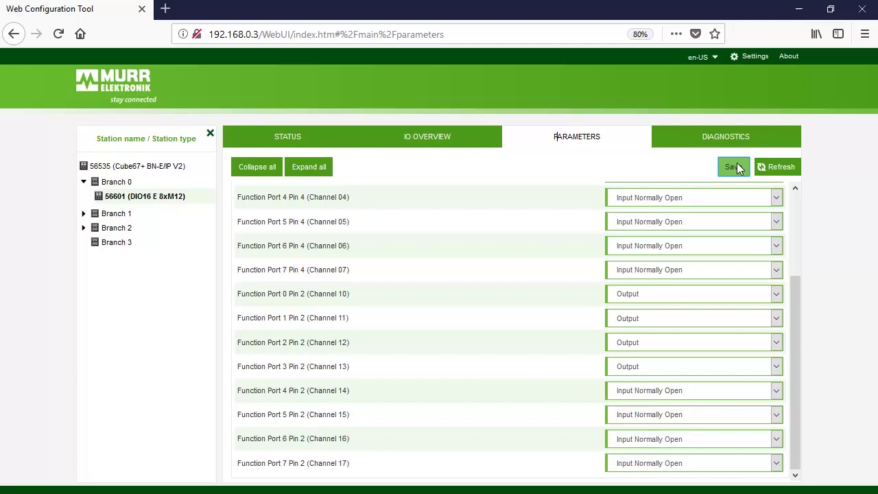
click(466, 141)
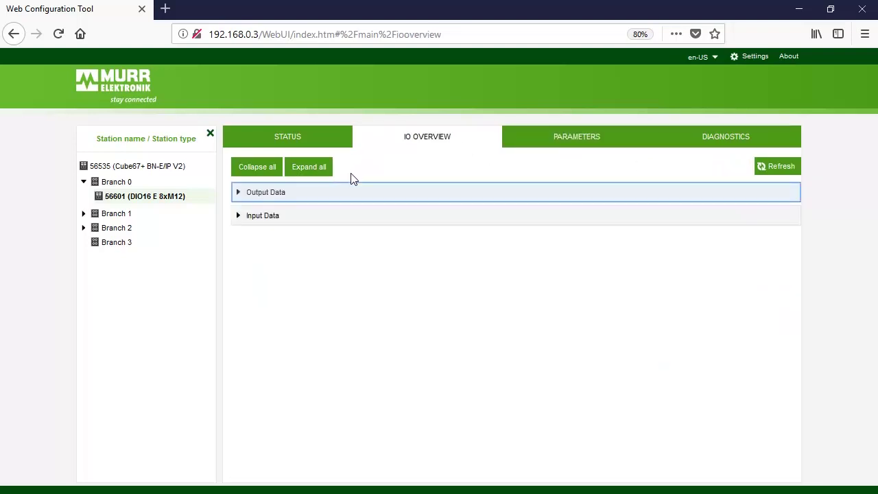
- Switch channel 00's output off in the Output Data section, then collapse it
click(347, 193)
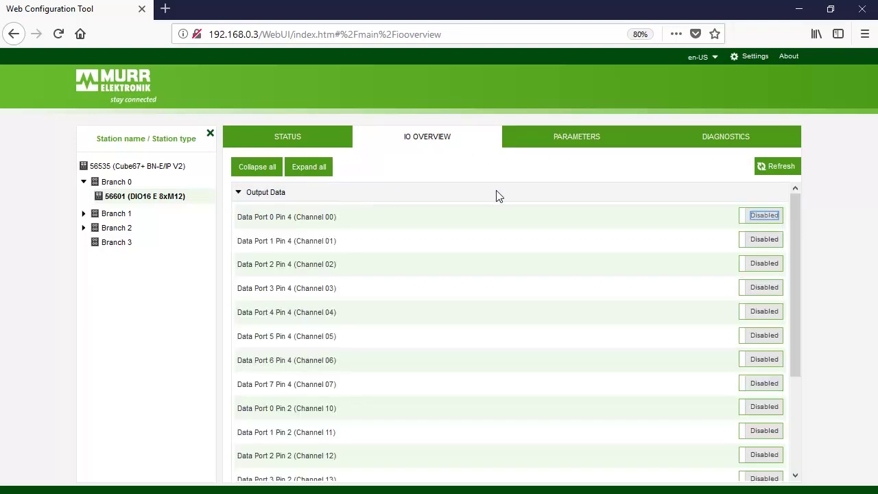
click(763, 217)
click(757, 217)
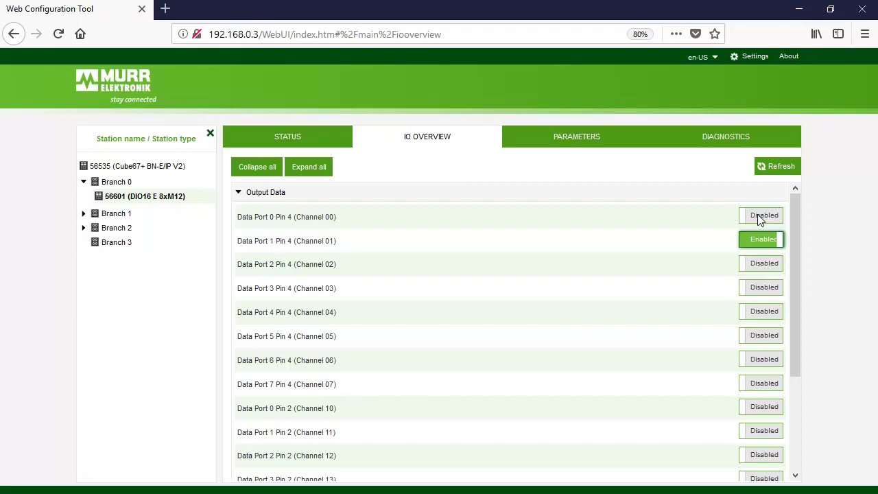
click(247, 195)
- Expand Input Data, refresh the input channel readings, and collapse it again
click(254, 217)
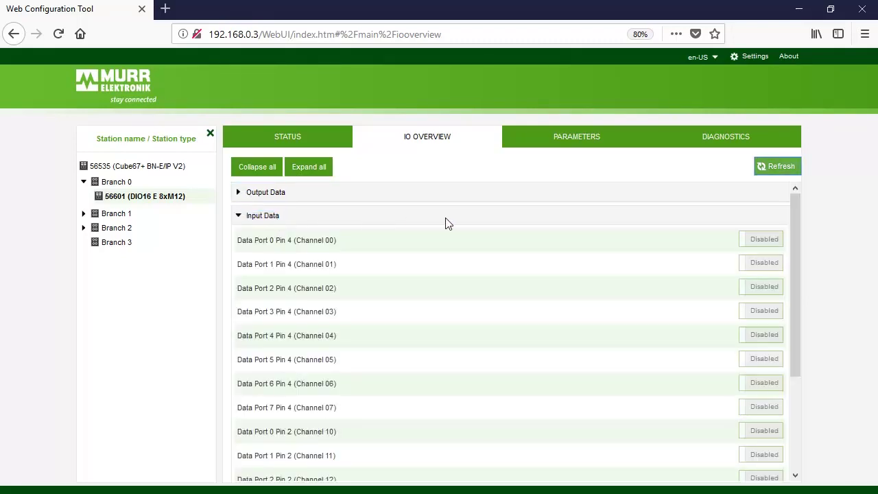
click(782, 167)
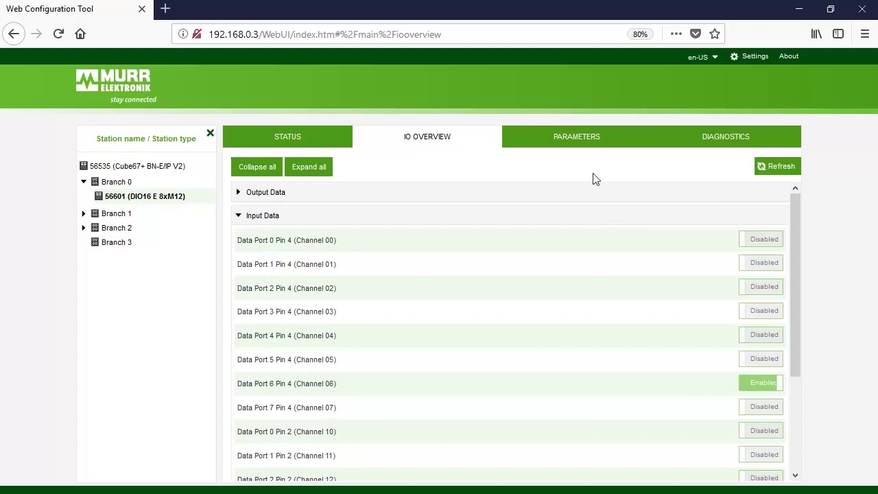
click(251, 217)
- Select analog module 56731 under Branch 1 and show its parameters
click(280, 136)
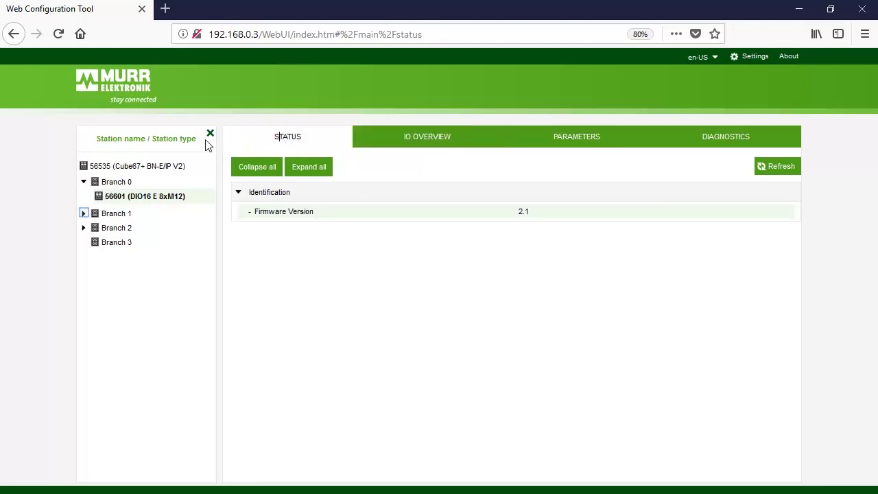
click(83, 214)
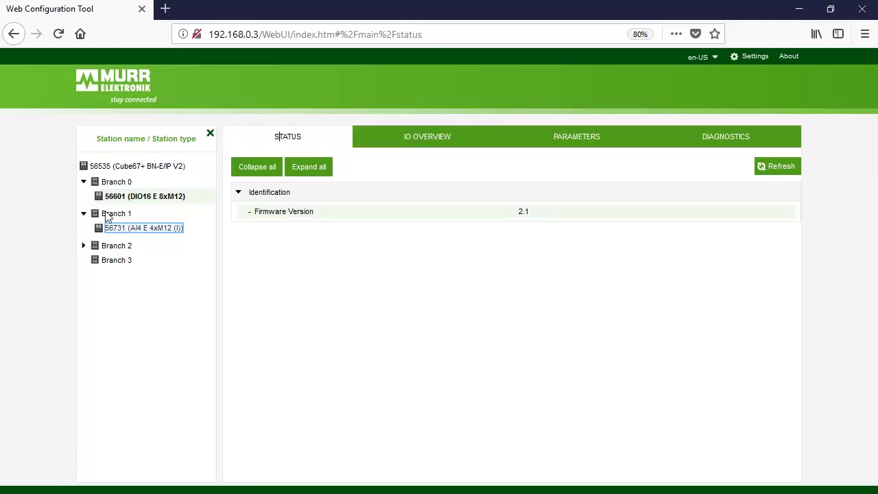
click(142, 229)
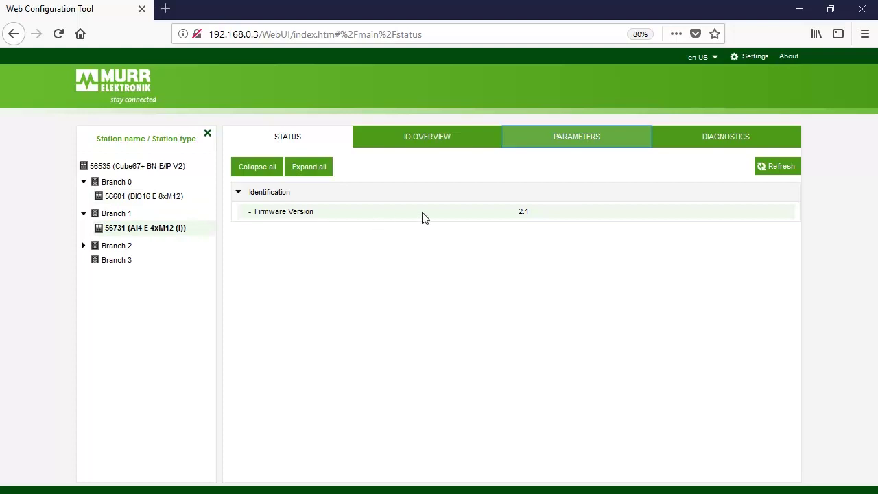
click(565, 144)
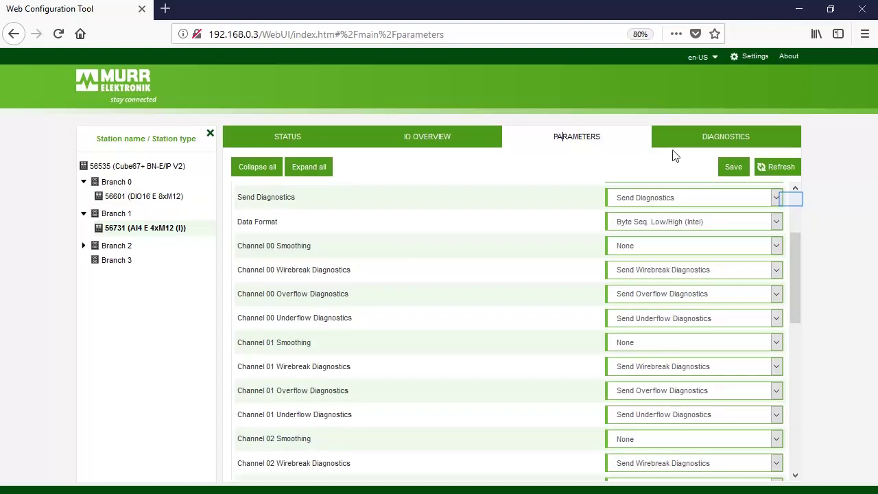
scroll(791, 199, up, 3)
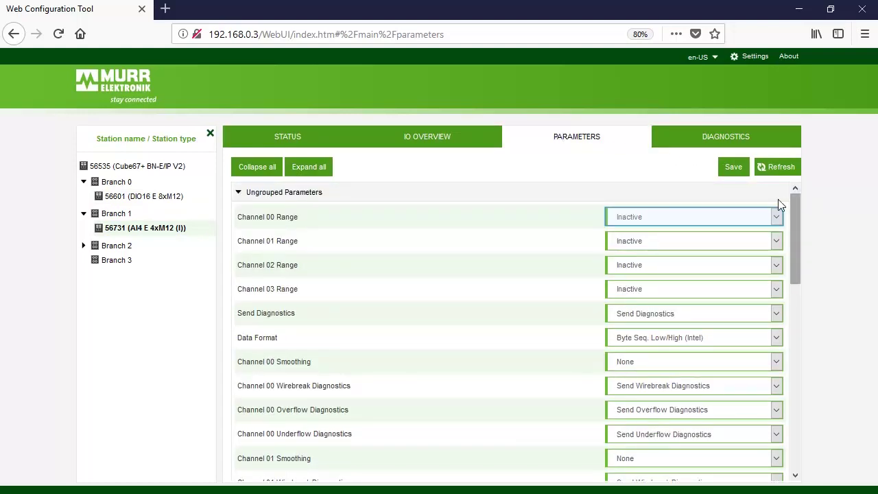
- Set Channel 00 range to 4..20 mA and Channel 01 range to 0..20 mA
click(757, 213)
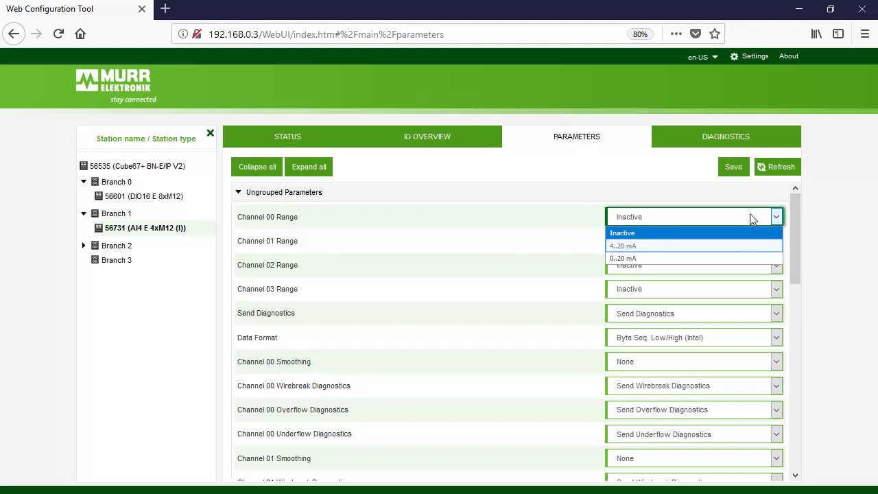
click(740, 246)
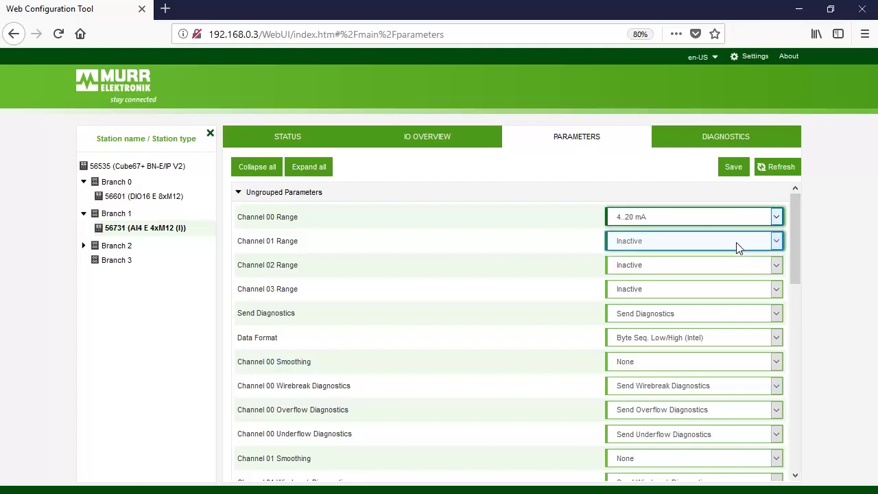
click(733, 247)
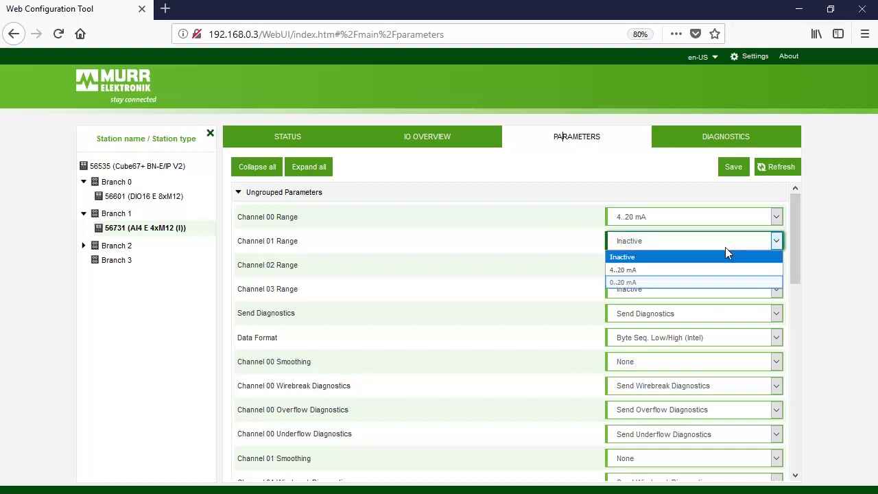
click(716, 283)
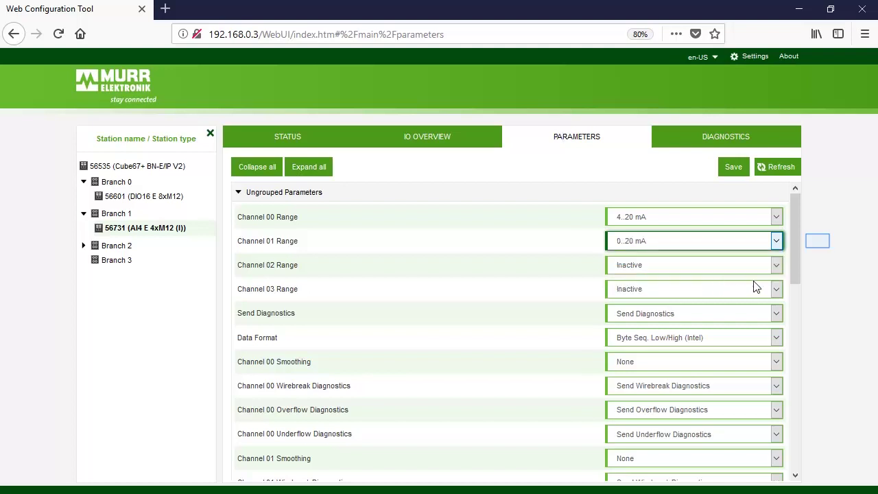
- Set both channels' overflow to 200, underflows to 40 and 0, and save
mouse_move(794, 242)
mouse_down()
mouse_move(787, 418)
mouse_move(778, 440)
mouse_up()
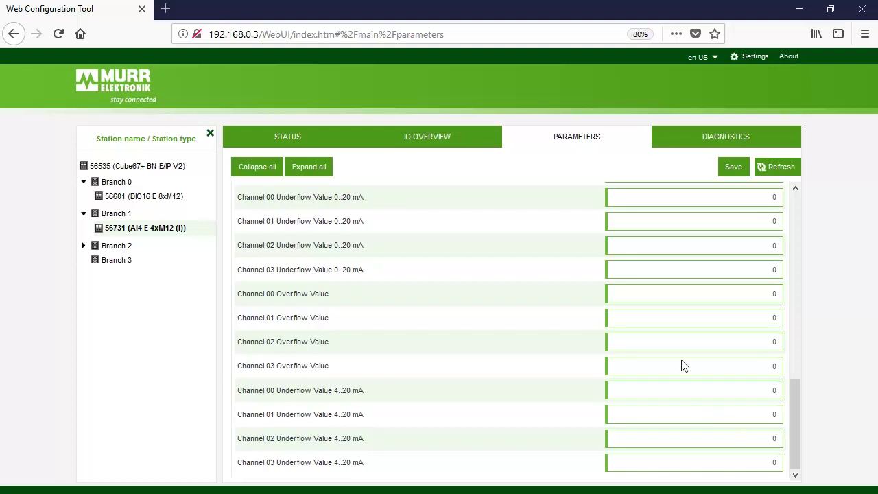
double_click(678, 300)
text(200)
click(804, 298)
double_click(767, 389)
text(40)
click(810, 391)
double_click(754, 319)
text(200)
click(814, 333)
double_click(752, 227)
text(0)
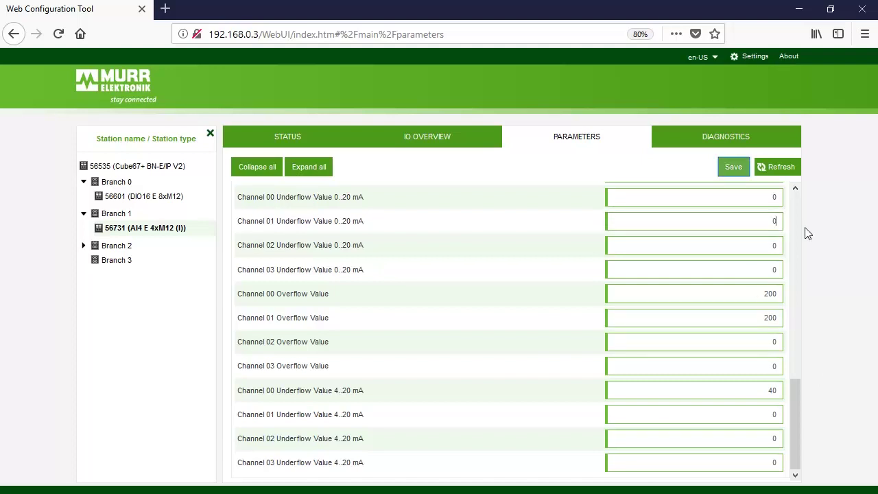
click(732, 167)
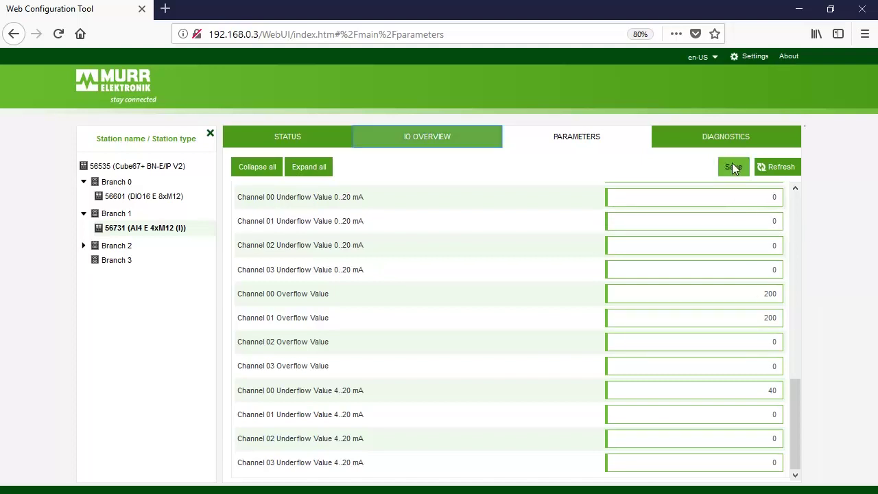
- Refresh module 56731's IO overview readings, then return to its STATUS page
click(482, 142)
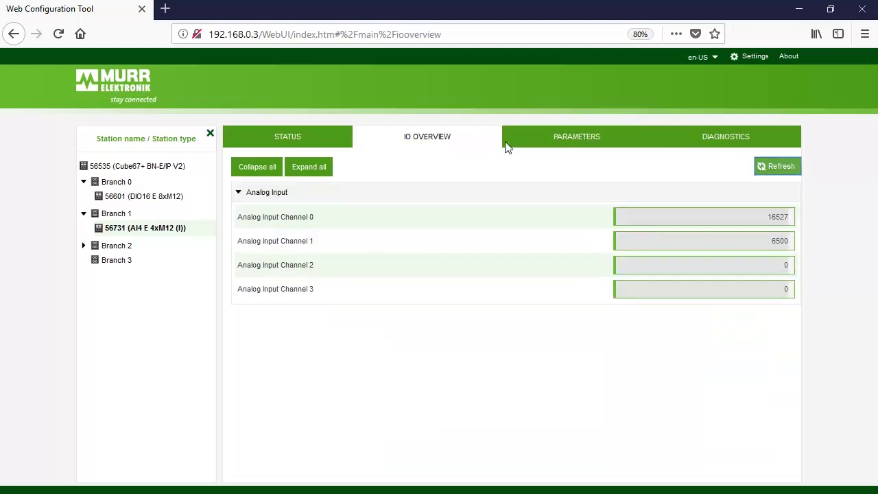
click(762, 164)
click(265, 145)
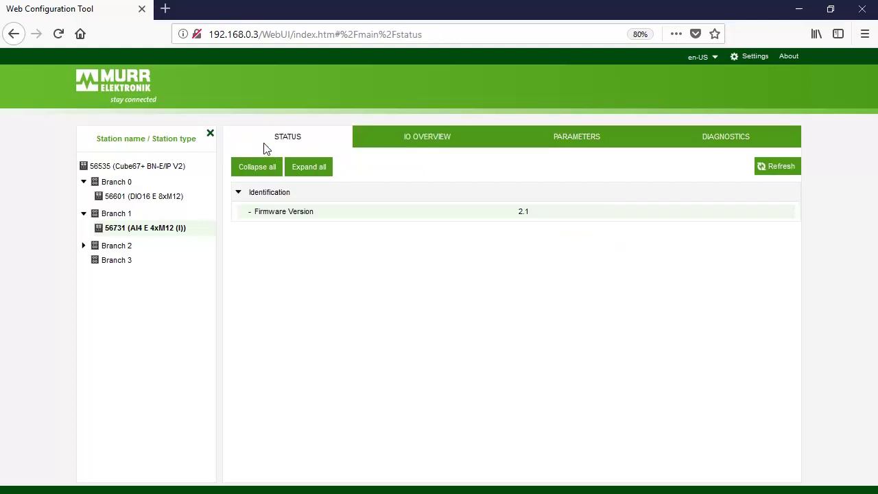
- Select module 56766 under Branch 2 and show its Ungrouped Parameters
double_click(104, 247)
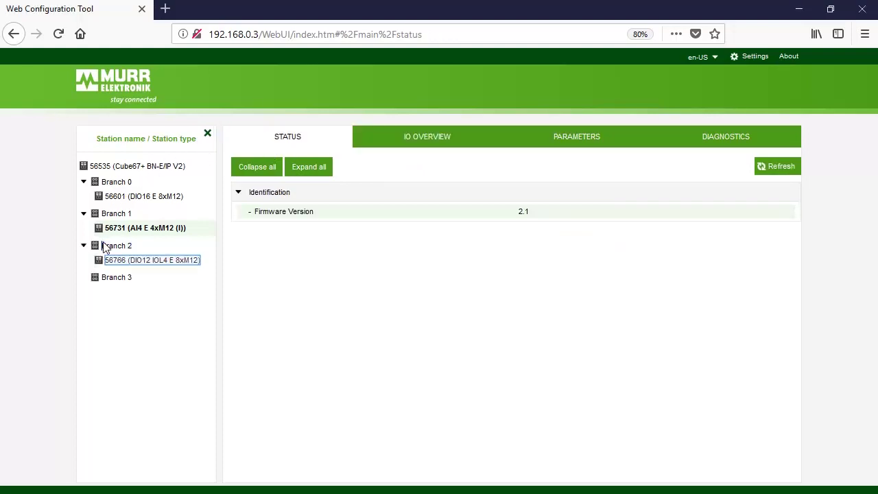
click(142, 267)
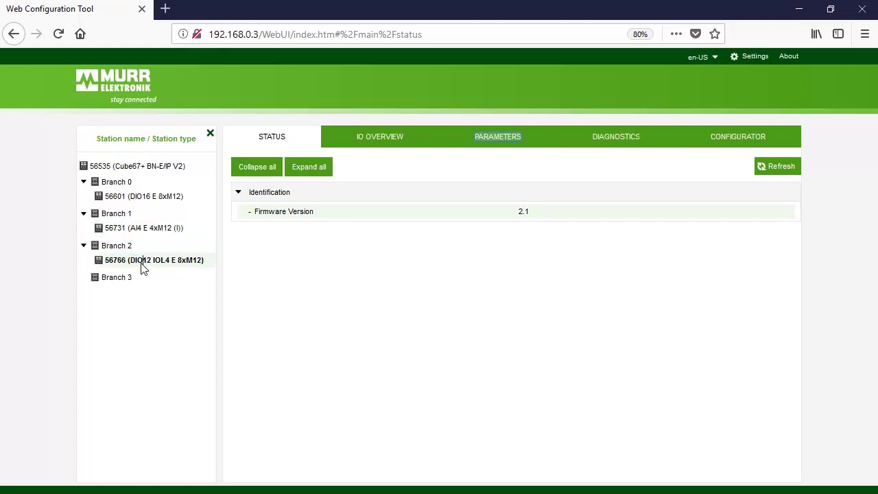
click(499, 137)
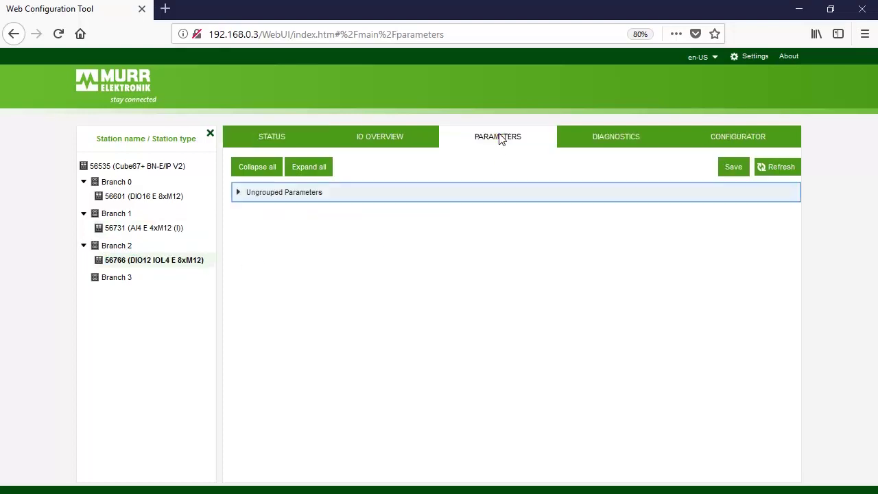
click(435, 186)
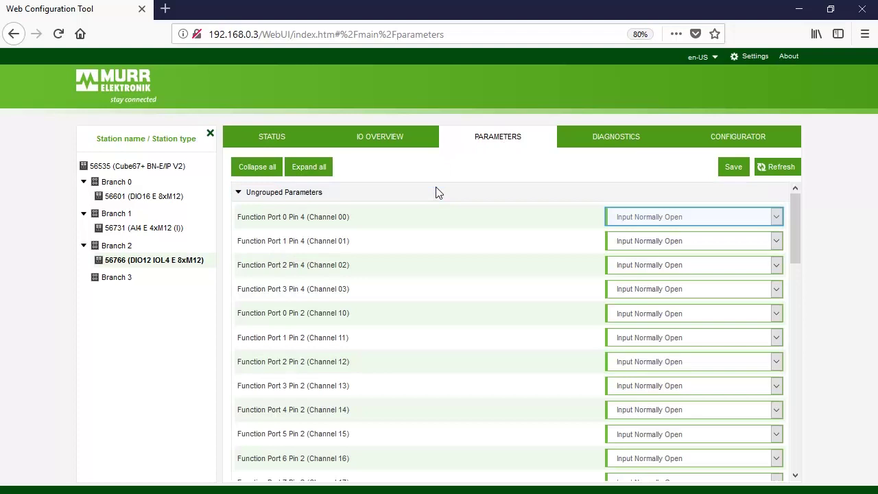
- Set channels 00, 01, 10 and 11 to Output and save the parameters
click(637, 221)
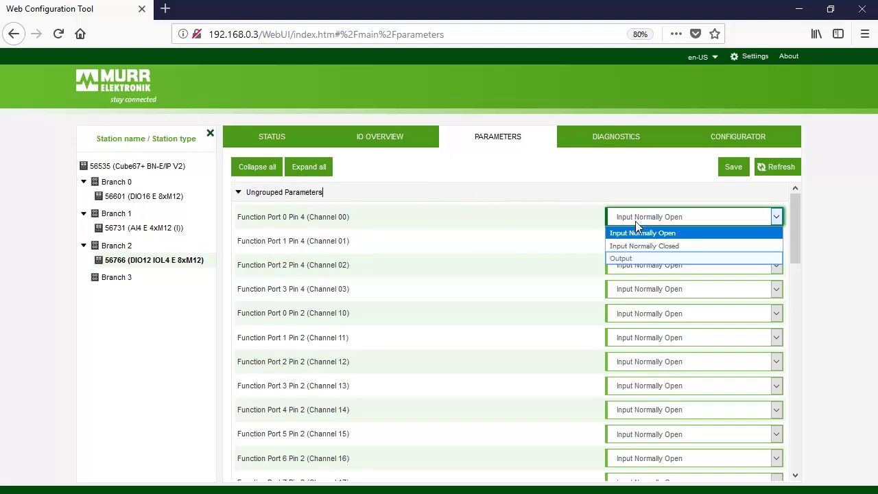
click(621, 259)
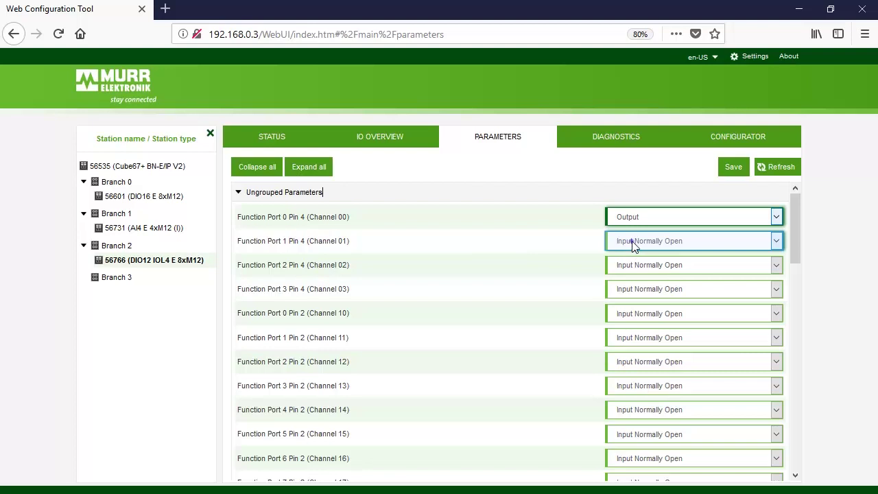
click(633, 245)
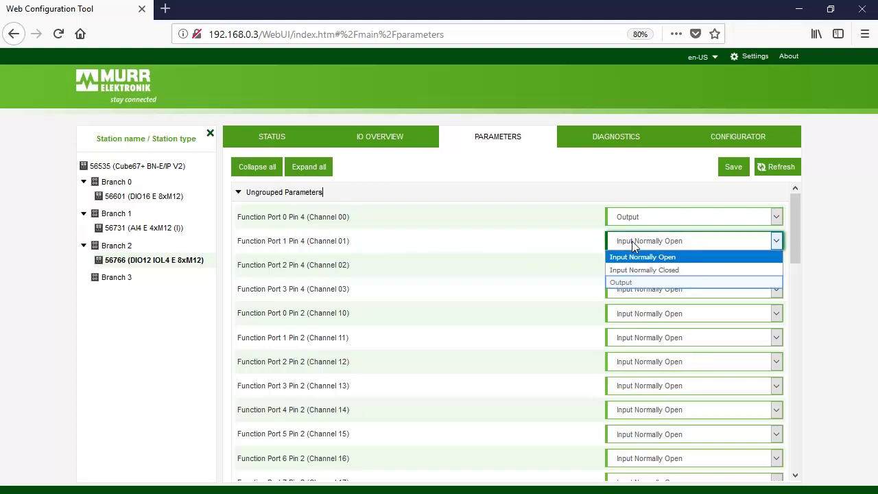
click(621, 283)
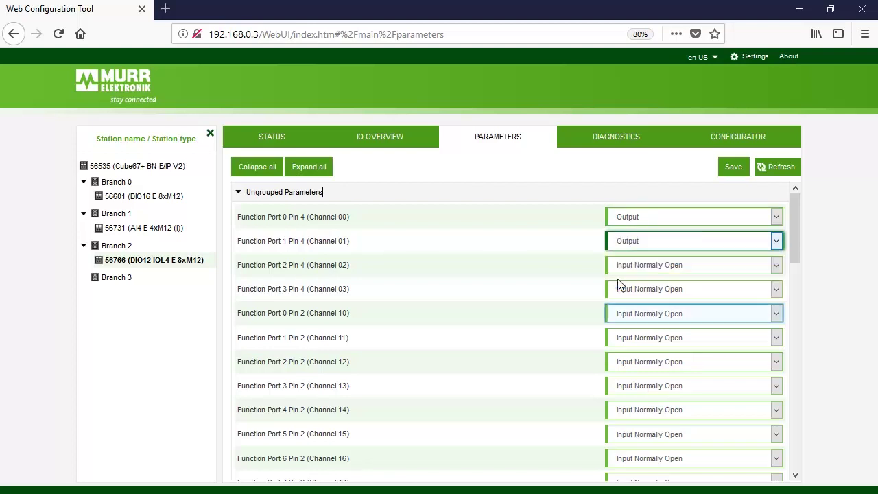
click(643, 314)
click(636, 368)
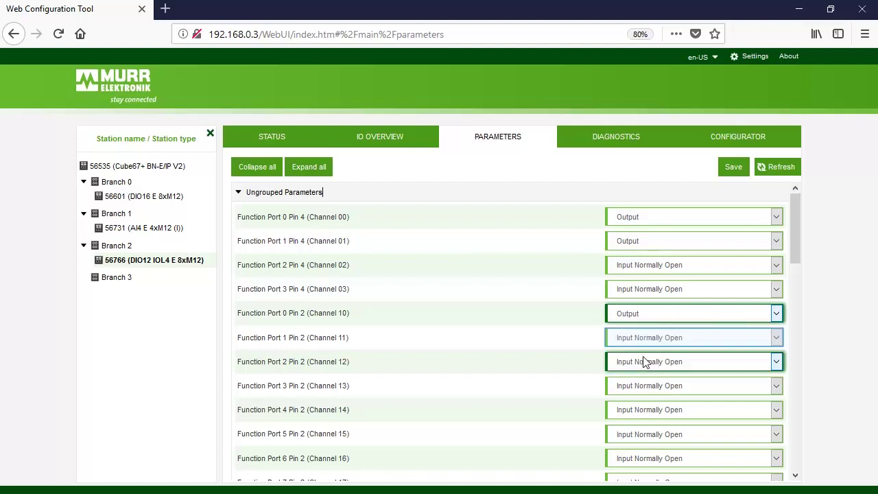
click(644, 339)
click(643, 391)
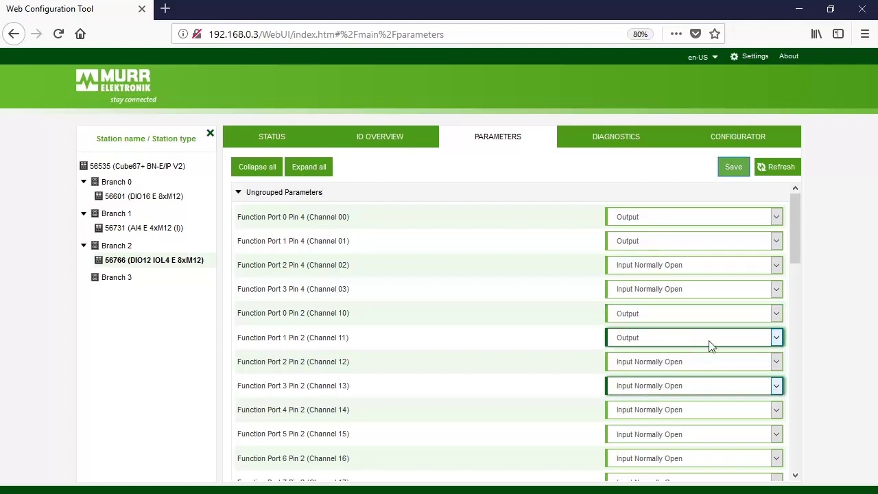
click(734, 167)
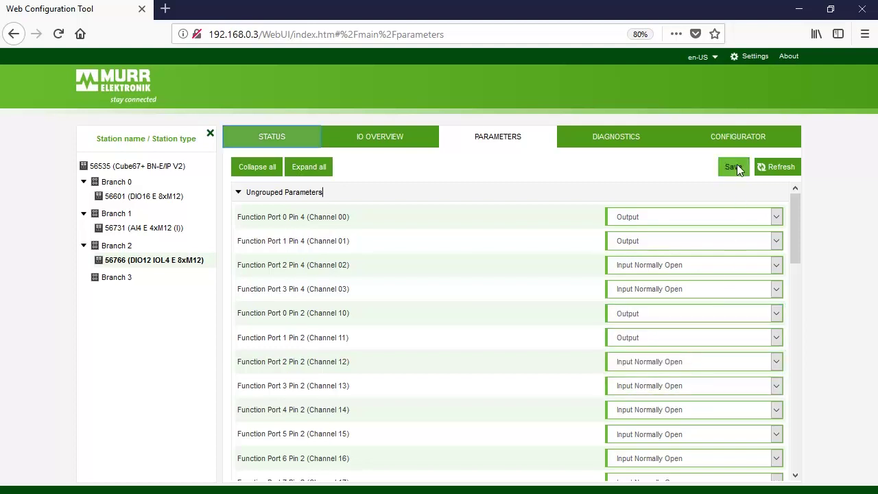